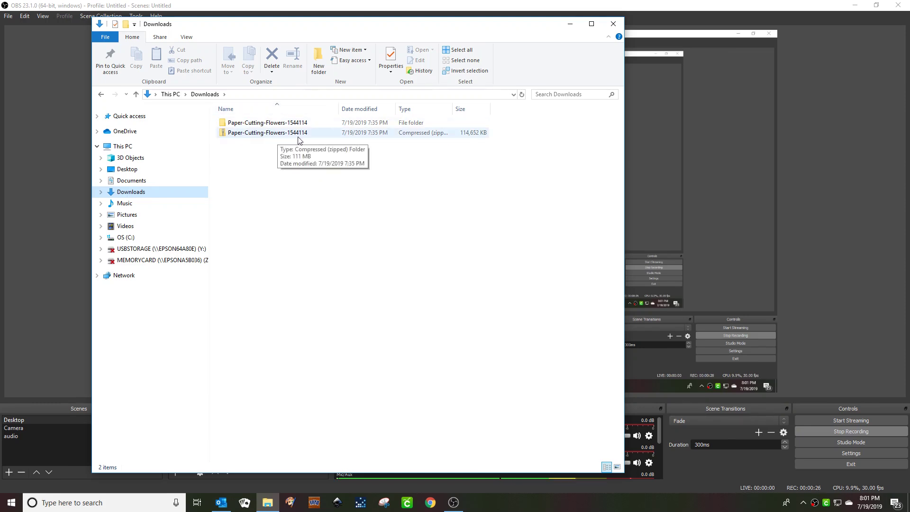
Browse the Paper-Cutting-Flowers-1544114 download to the Flower 19 folder, view its file formats and close the window.
{"action": "double_click", "coordinate": [262, 124]}
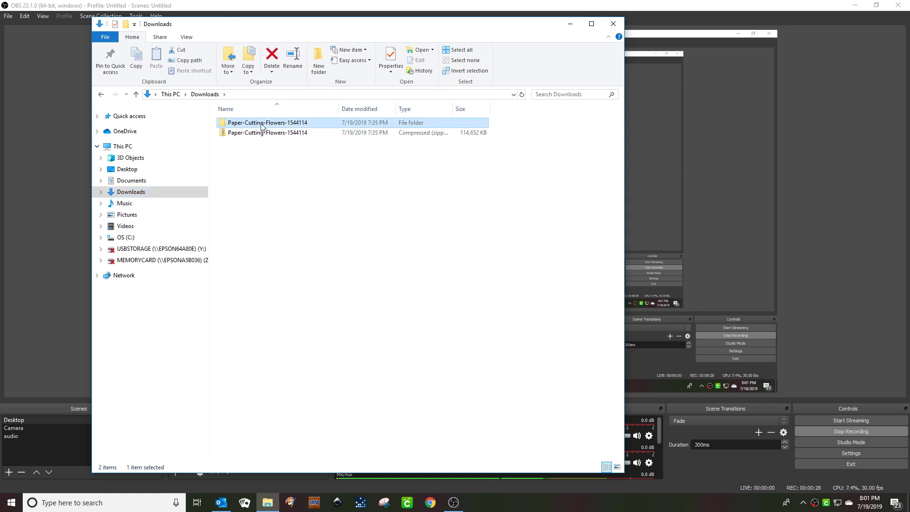
{"action": "double_click", "coordinate": [261, 124]}
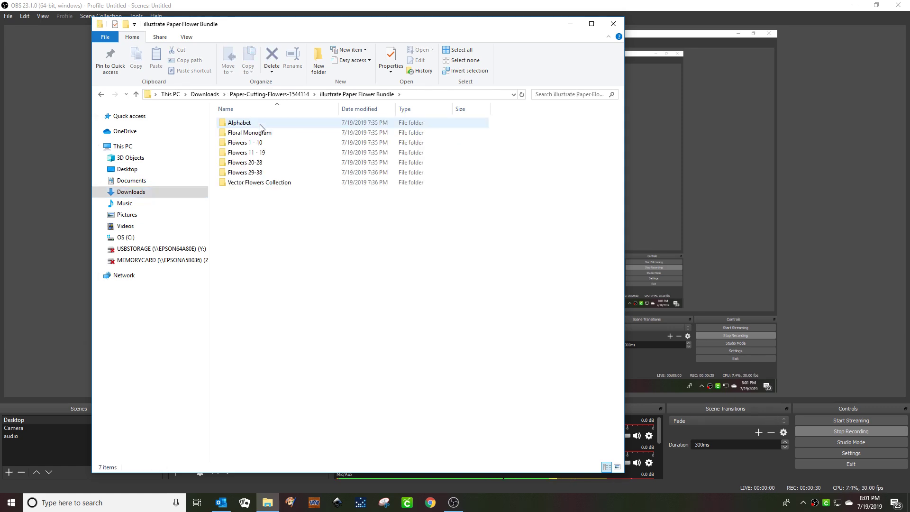
{"action": "double_click", "coordinate": [248, 153]}
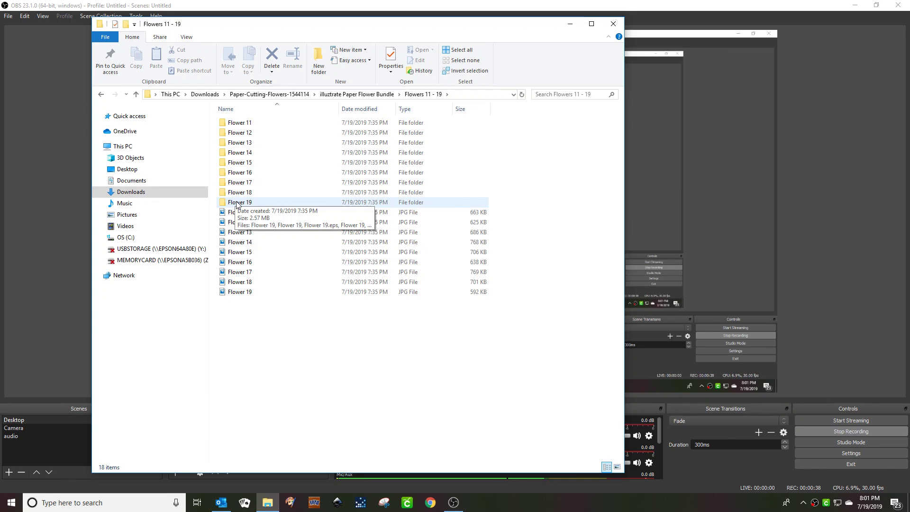
{"action": "double_click", "coordinate": [238, 203]}
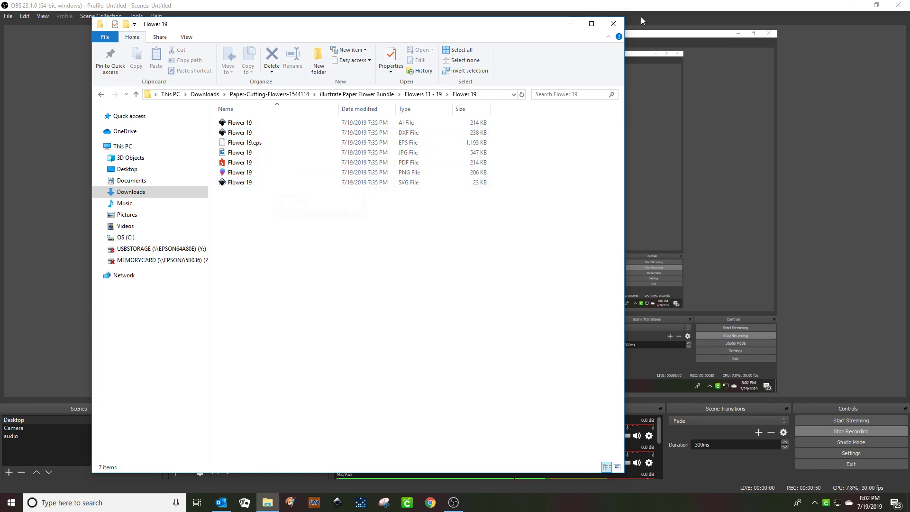
{"action": "left_click", "coordinate": [621, 26]}
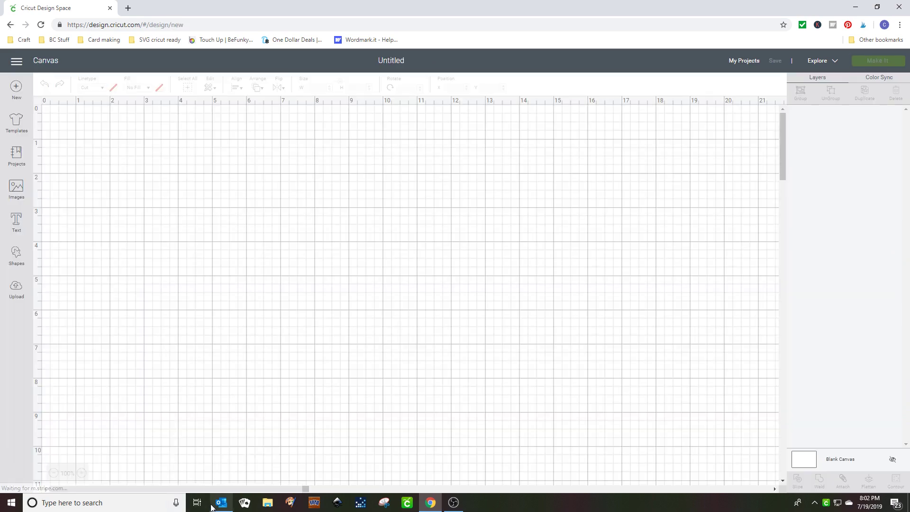
Upload the Flower 19 DXF file from the Flowers 11 - 19 folder and save it under the name Flower 19.
{"action": "left_click", "coordinate": [17, 289]}
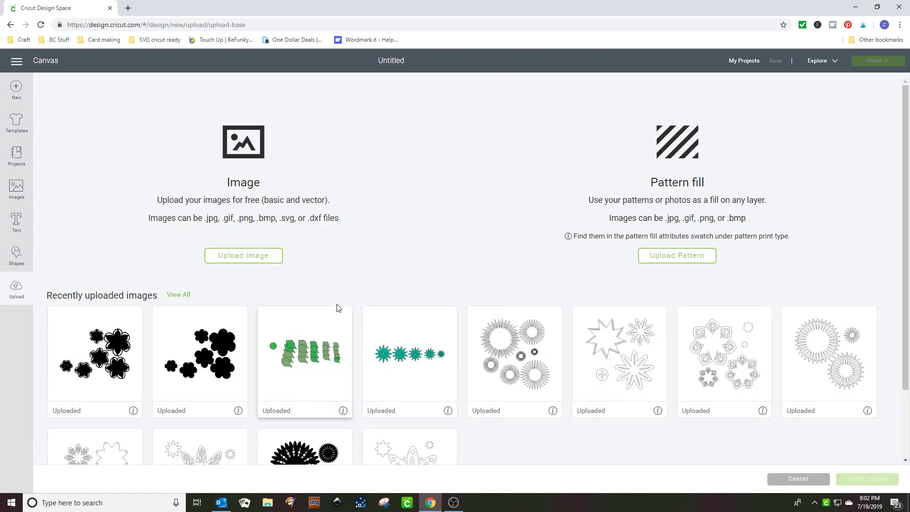
{"action": "left_click", "coordinate": [244, 256]}
{"action": "left_click", "coordinate": [463, 271]}
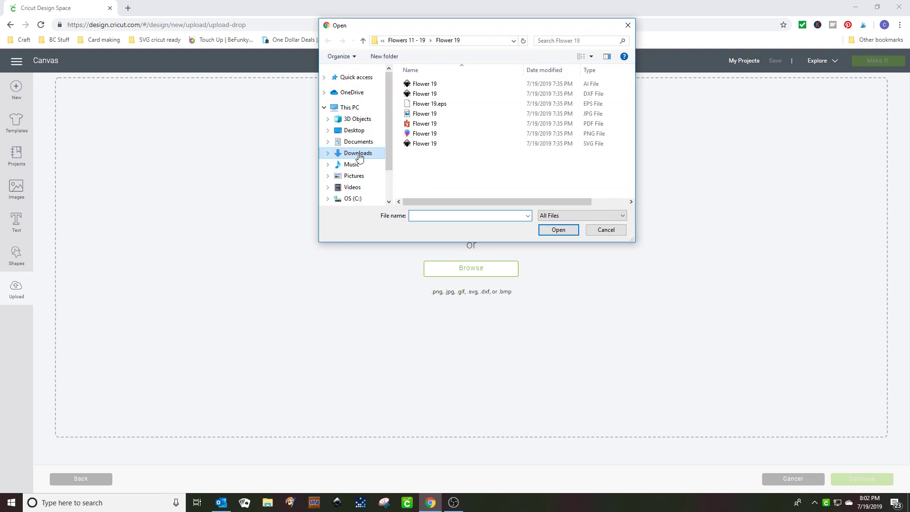
{"action": "left_click", "coordinate": [358, 155]}
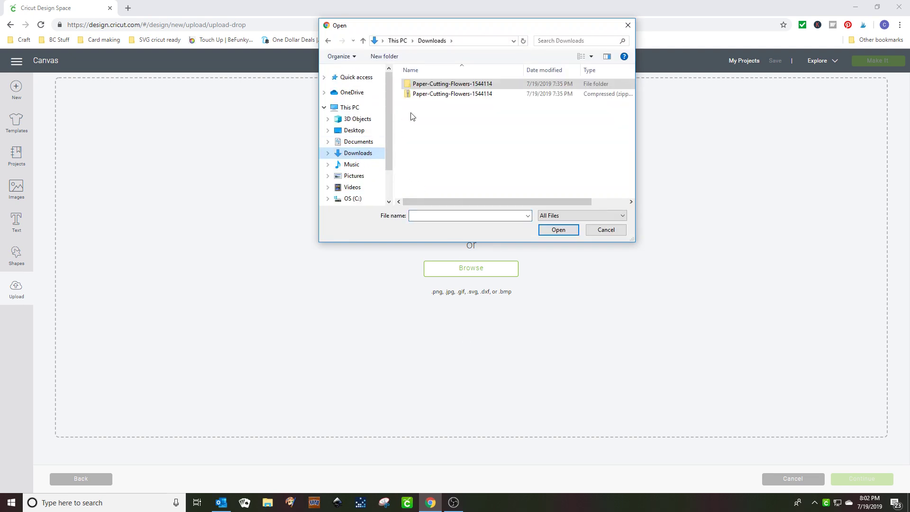
{"action": "double_click", "coordinate": [434, 84]}
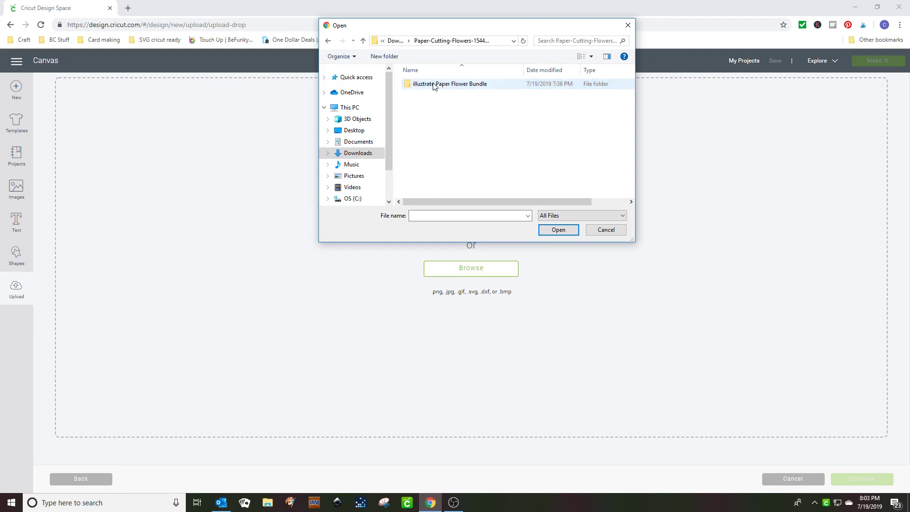
{"action": "double_click", "coordinate": [433, 85]}
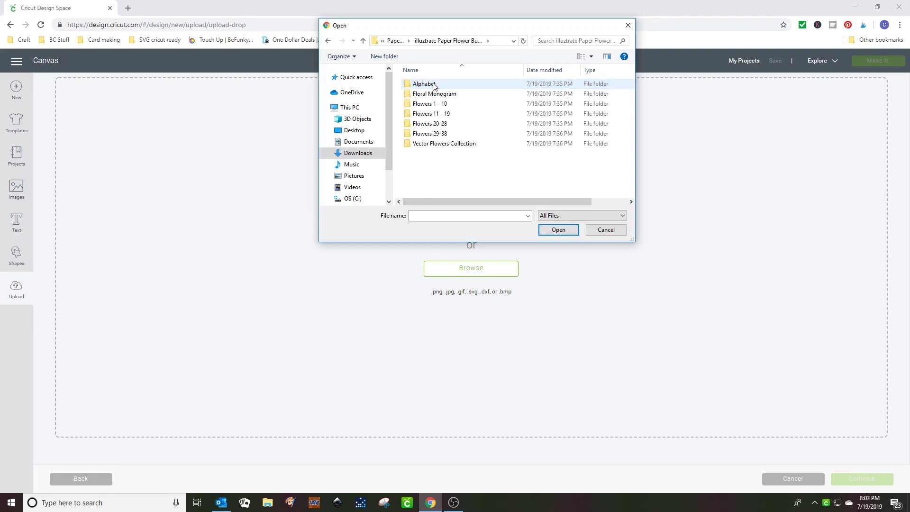
{"action": "double_click", "coordinate": [436, 114]}
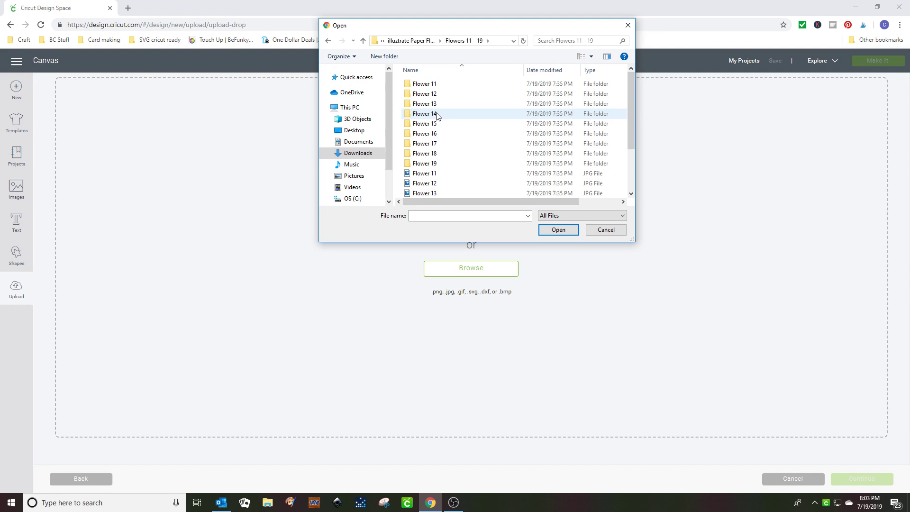
{"action": "double_click", "coordinate": [428, 163]}
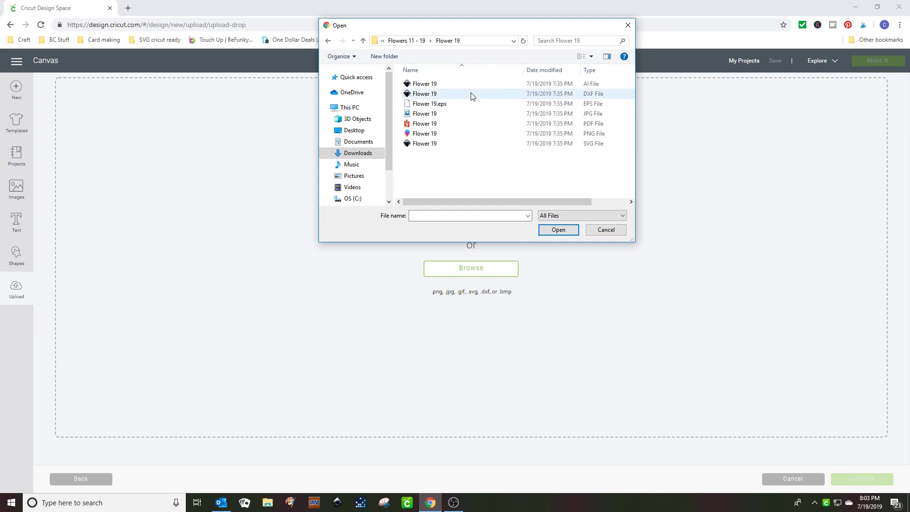
{"action": "double_click", "coordinate": [428, 94]}
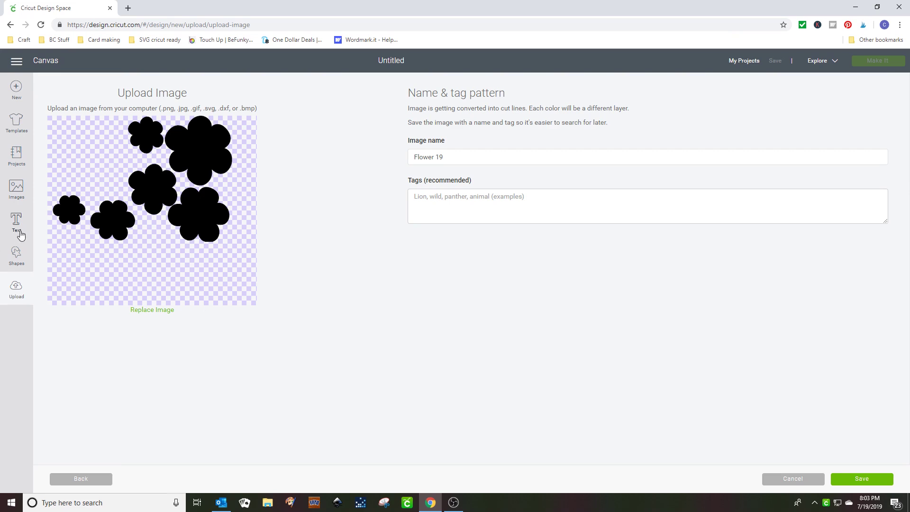
{"action": "left_click", "coordinate": [849, 483]}
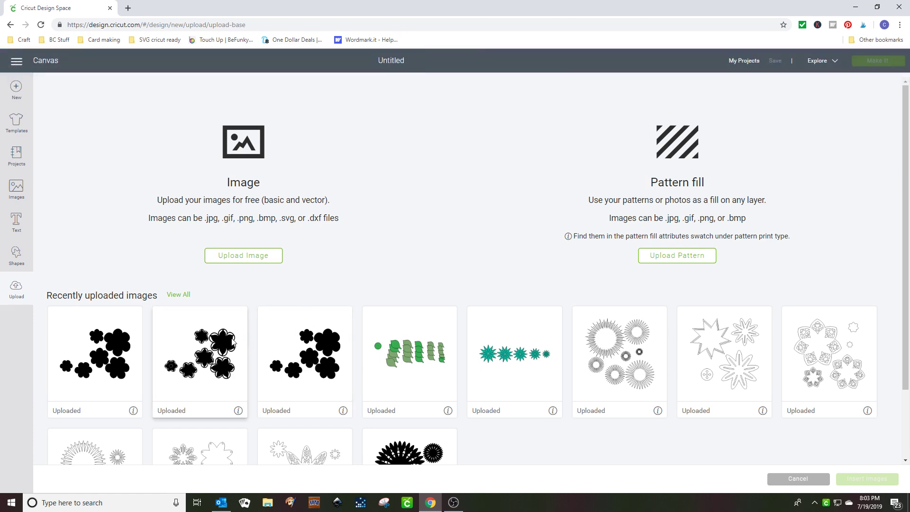
Try the earlier uploaded flower set with cut-out petal outlines on the canvas in light red, and delete it.
{"action": "left_click", "coordinate": [205, 363]}
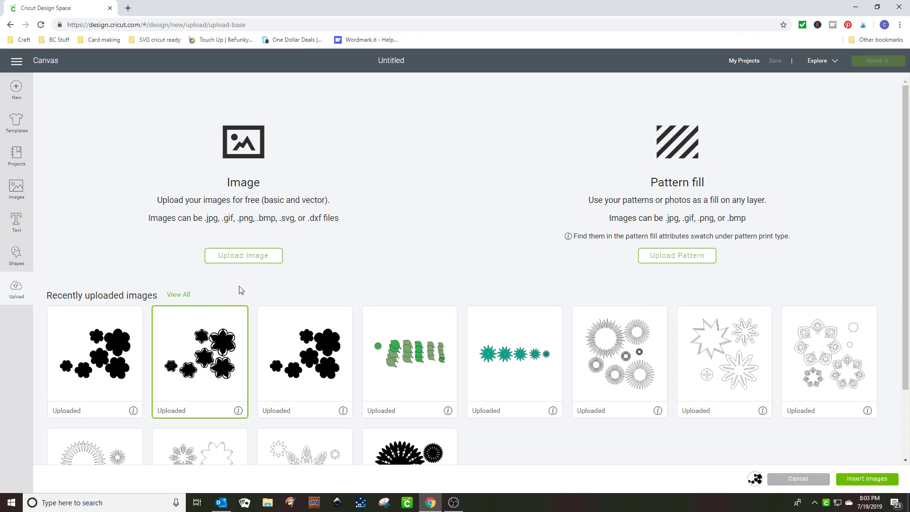
{"action": "left_click", "coordinate": [870, 482]}
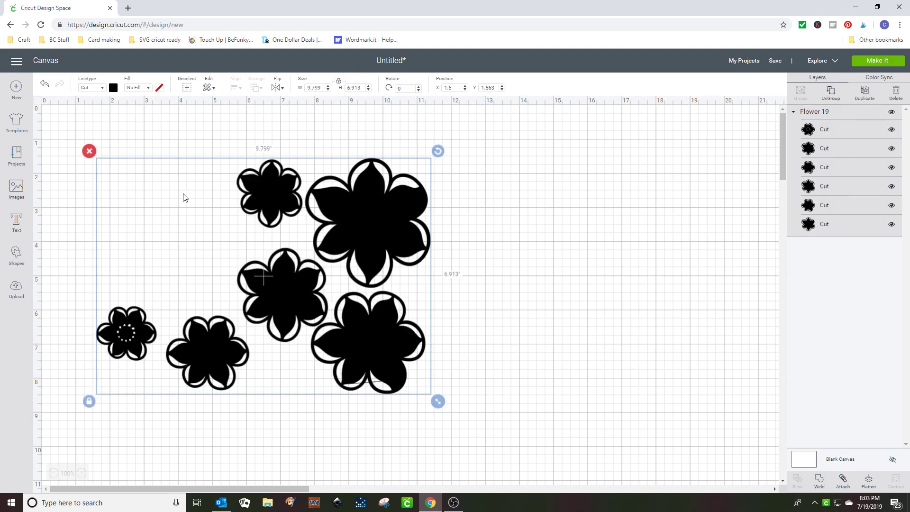
{"action": "left_click", "coordinate": [113, 88]}
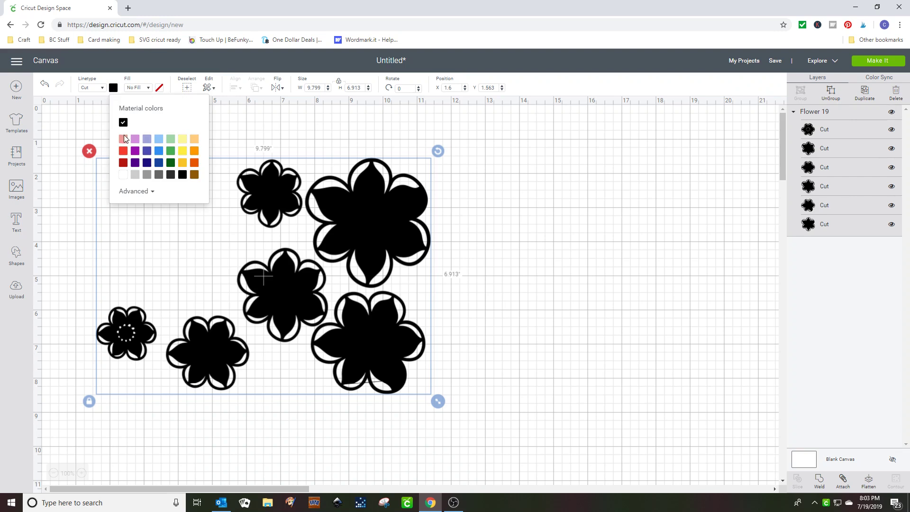
{"action": "left_click", "coordinate": [123, 138]}
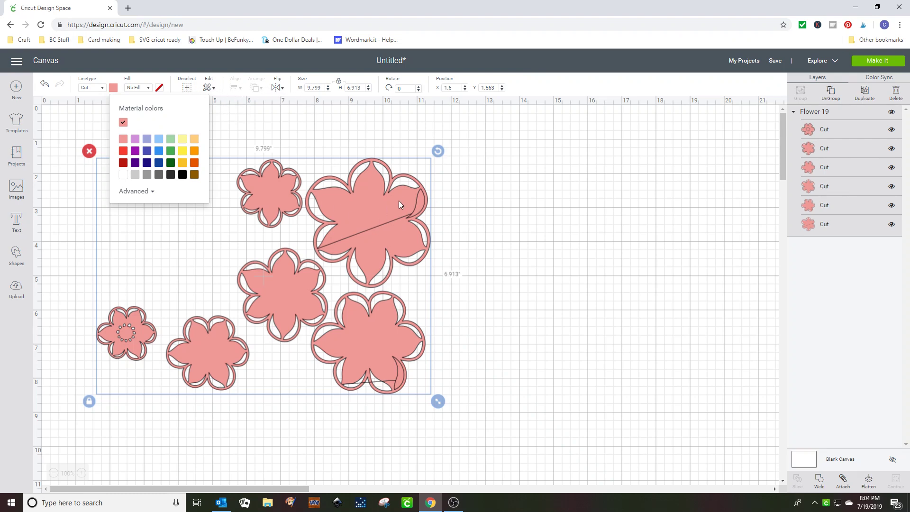
{"action": "key", "text": "Delete"}
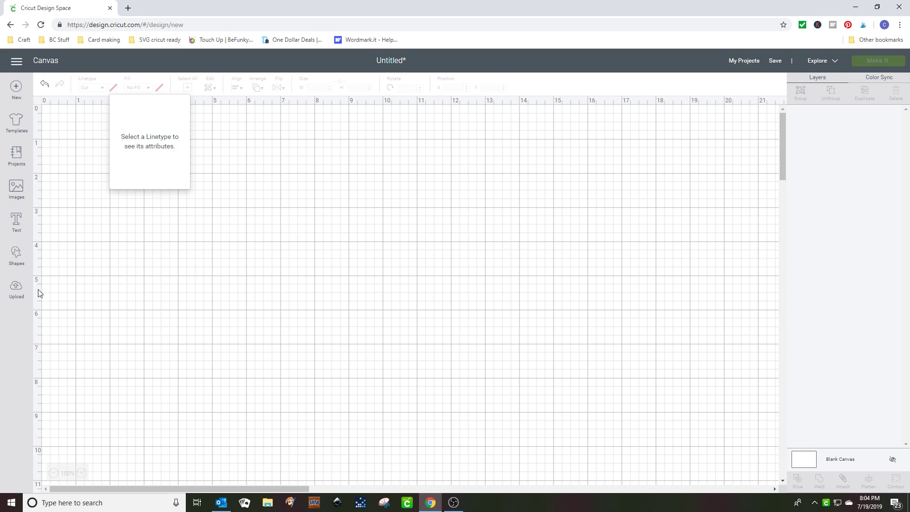
Insert the newly uploaded Flower 19 DXF image on the canvas and set its position to X 0, Y 0.
{"action": "left_click", "coordinate": [16, 290]}
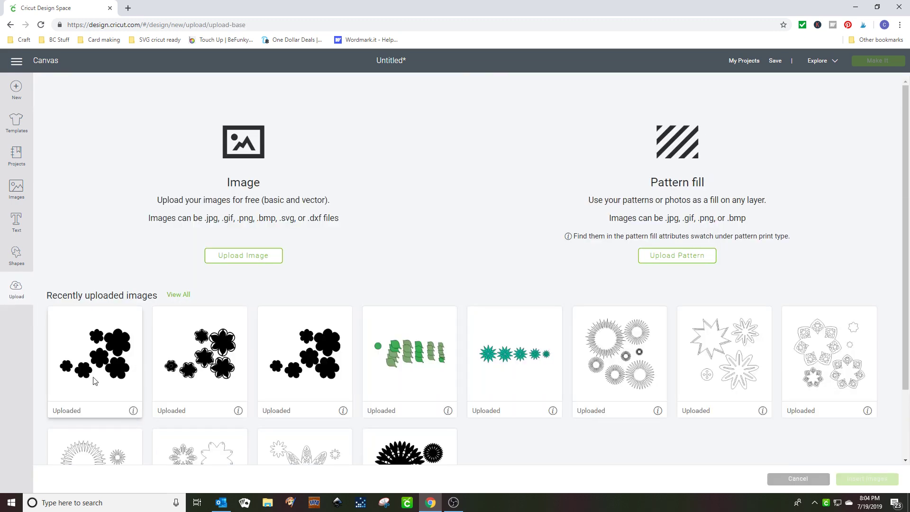
{"action": "left_click", "coordinate": [97, 359]}
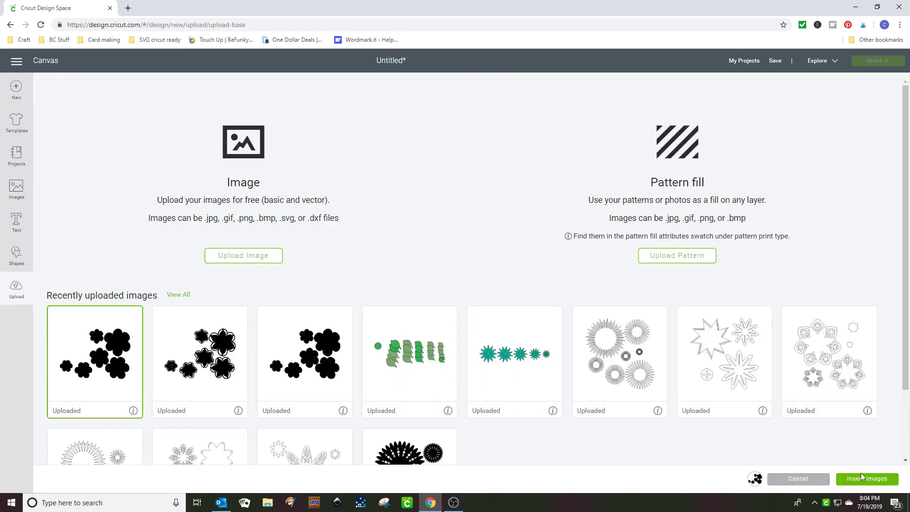
{"action": "left_click", "coordinate": [875, 480]}
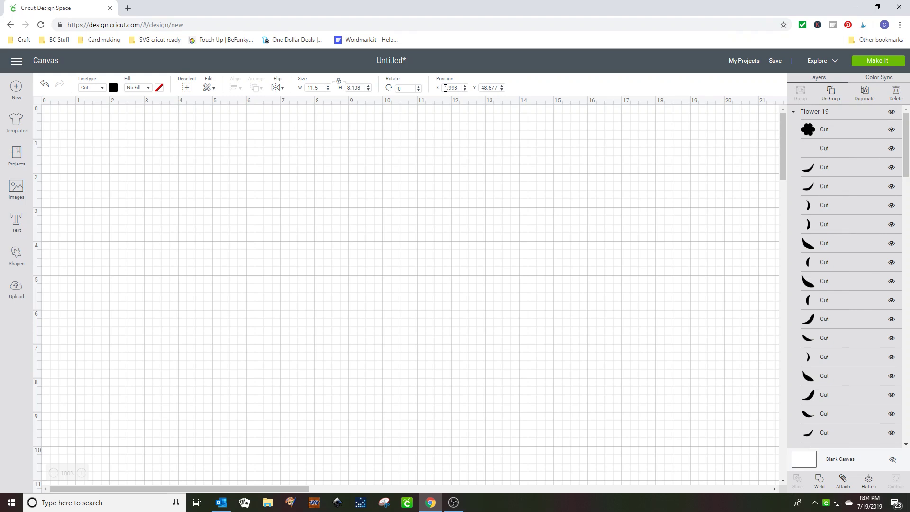
{"action": "left_click", "coordinate": [446, 88]}
{"action": "type", "text": "0"}
{"action": "left_click", "coordinate": [480, 87]}
{"action": "type", "text": "0"}
{"action": "key", "text": "Return"}
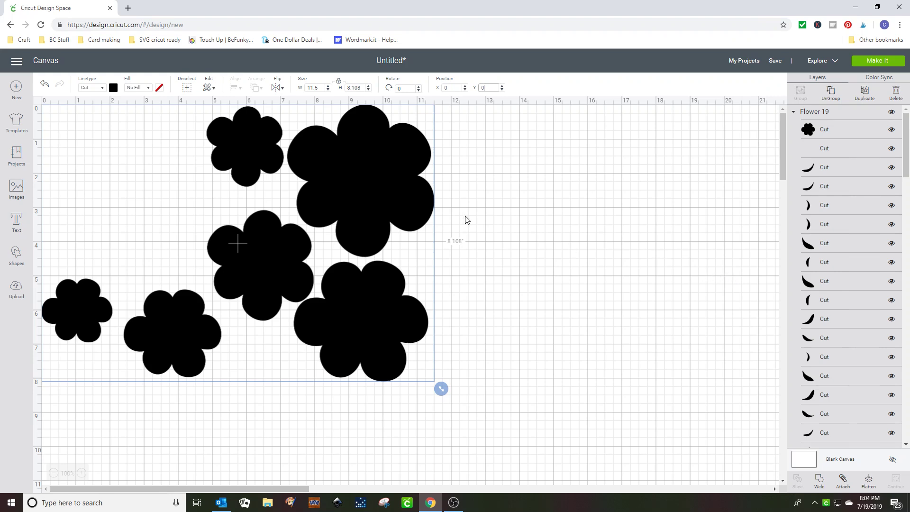
Recolour the whole Flower 19 image light red and ungroup it into separate shapes.
{"action": "left_click", "coordinate": [114, 88]}
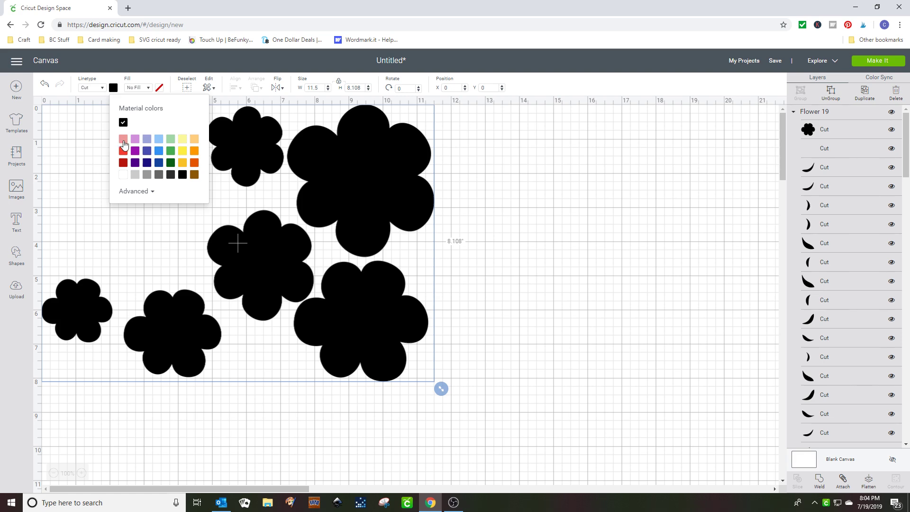
{"action": "left_click", "coordinate": [123, 139]}
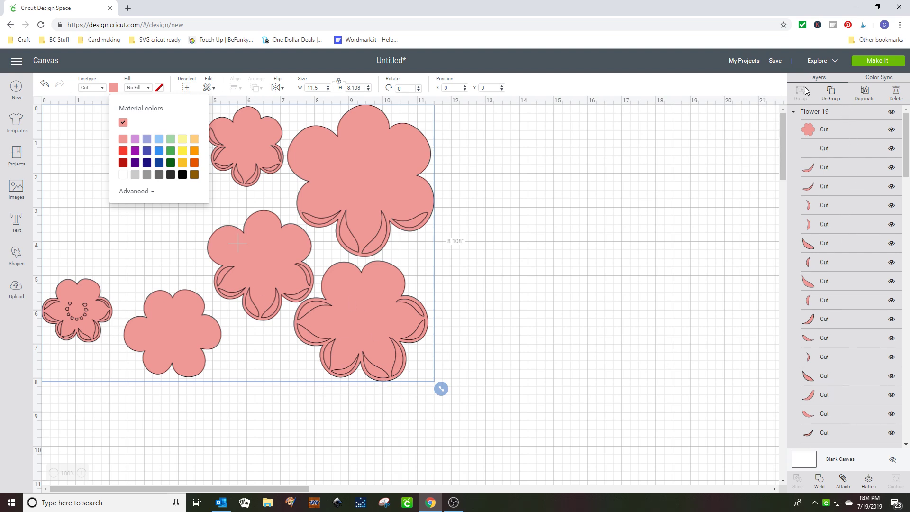
{"action": "left_click", "coordinate": [821, 94]}
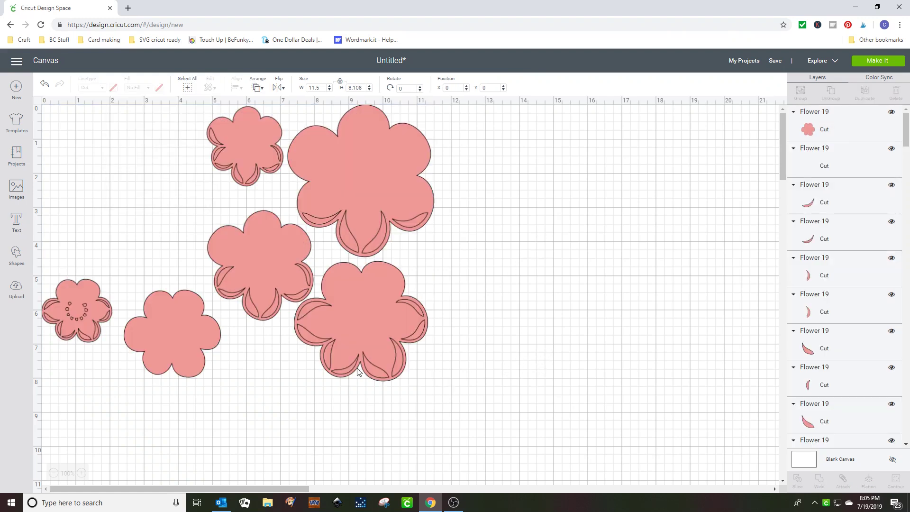
Move the smallest flower's base shape away from its petal and centre details, and weld those detail shapes together.
{"action": "left_click_drag", "start_coordinate": [81, 305], "coordinate": [135, 204]}
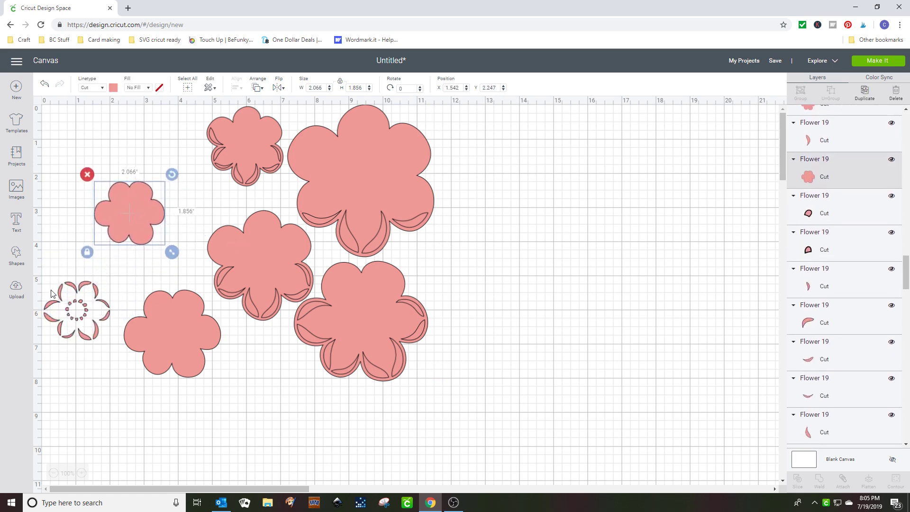
{"action": "left_click_drag", "start_coordinate": [46, 278], "coordinate": [107, 346]}
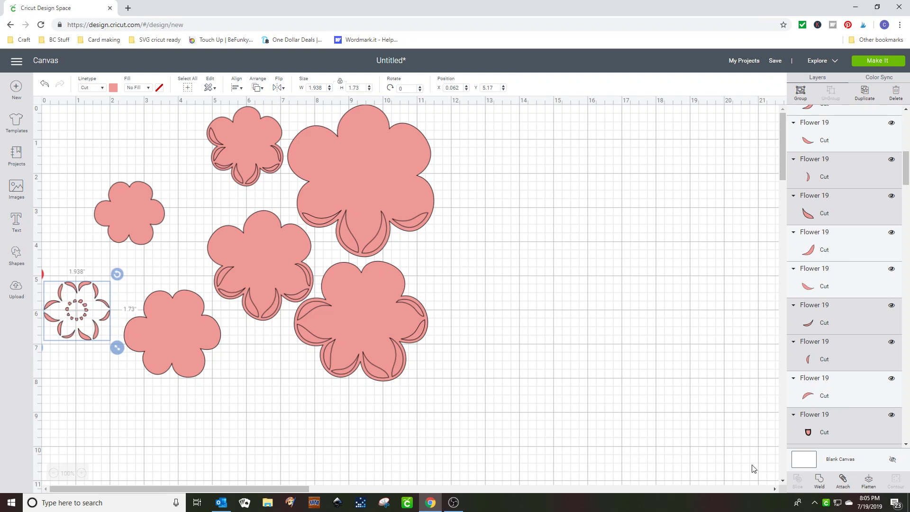
{"action": "left_click", "coordinate": [819, 480]}
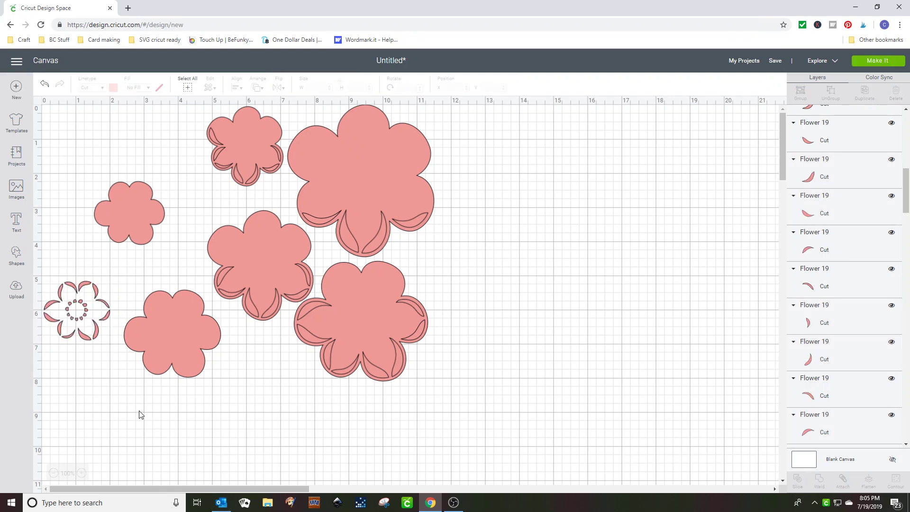
Place the welded details over the smallest flower's base, centre both on each other and slice them.
{"action": "left_click", "coordinate": [80, 319]}
{"action": "left_click_drag", "start_coordinate": [127, 229], "coordinate": [131, 214]}
{"action": "left_click_drag", "start_coordinate": [119, 162], "coordinate": [128, 219]}
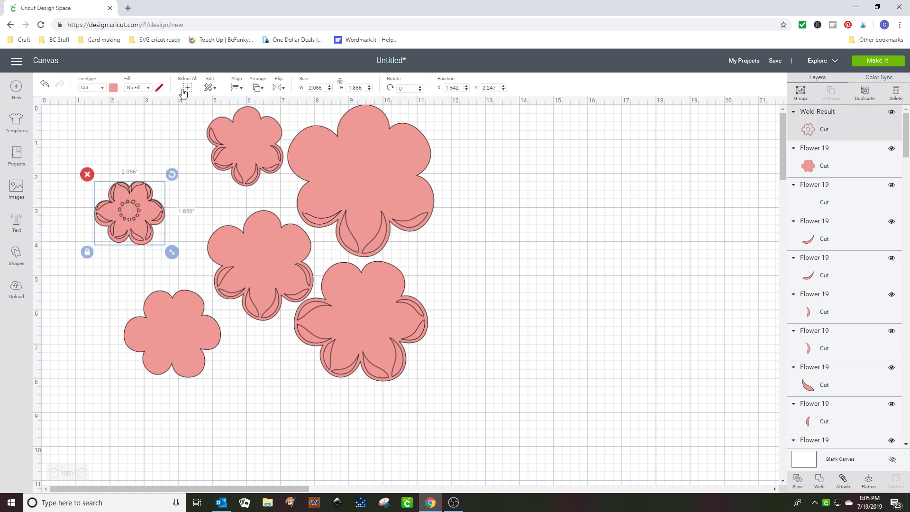
{"action": "left_click", "coordinate": [234, 88]}
{"action": "left_click", "coordinate": [252, 197]}
{"action": "left_click", "coordinate": [798, 480]}
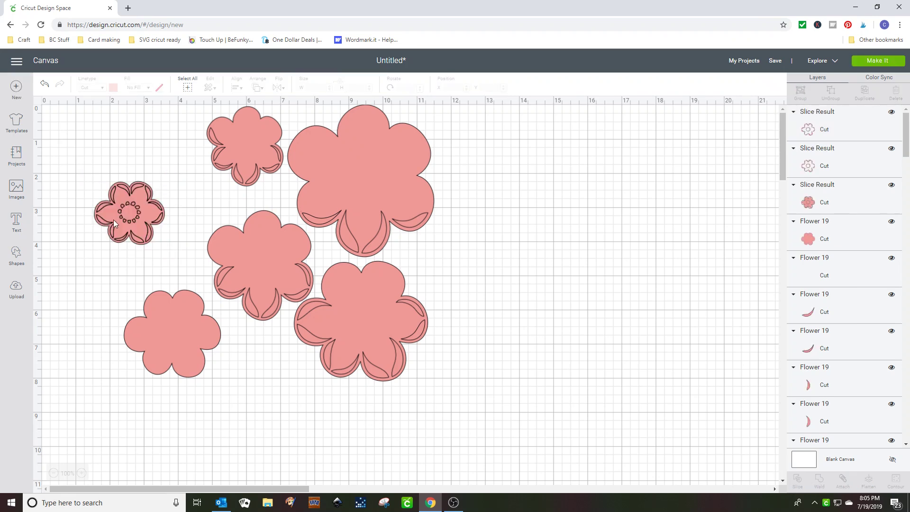
Move the sliced smallest flower to about X 18.4, Y 1.02 and delete the two leftover detail pieces.
{"action": "left_click_drag", "start_coordinate": [114, 220], "coordinate": [122, 162]}
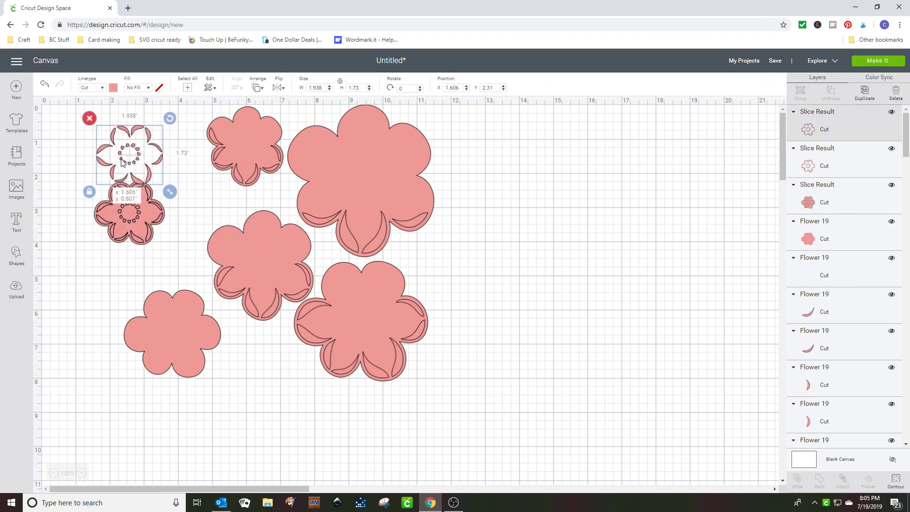
{"action": "left_click_drag", "start_coordinate": [134, 214], "coordinate": [720, 151]}
{"action": "left_click_drag", "start_coordinate": [675, 205], "coordinate": [675, 204]}
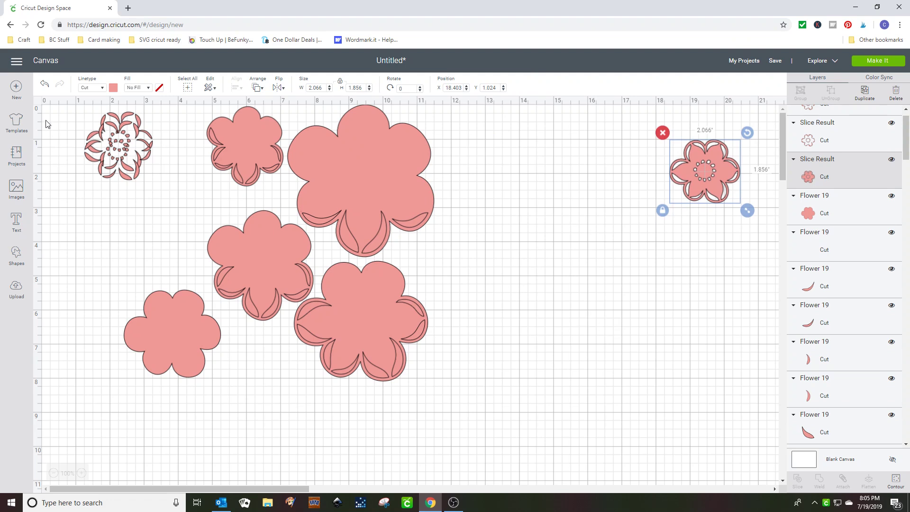
{"action": "mouse_move", "coordinate": [103, 123]}
{"action": "left_mouse_down"}
{"action": "mouse_move", "coordinate": [123, 143]}
{"action": "mouse_move", "coordinate": [109, 135]}
{"action": "left_mouse_up"}
{"action": "left_click", "coordinate": [60, 116]}
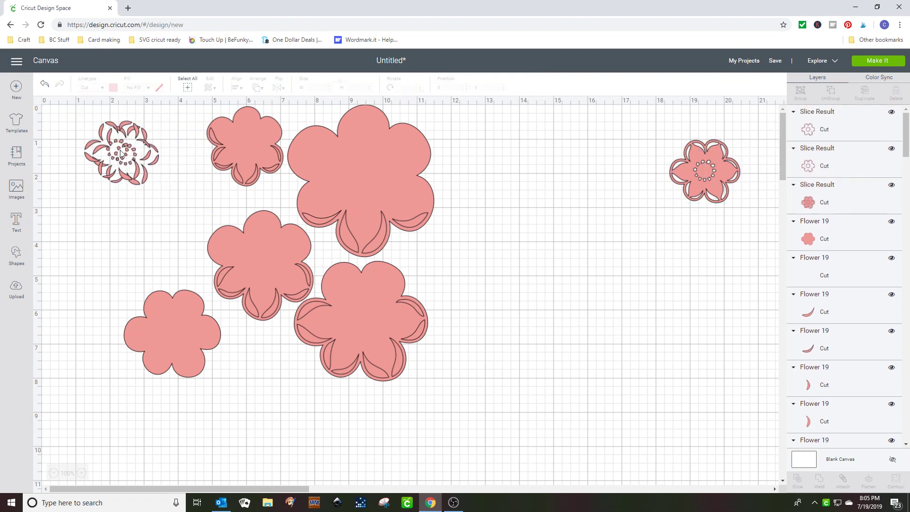
{"action": "left_click", "coordinate": [121, 153]}
{"action": "key", "text": "Delete"}
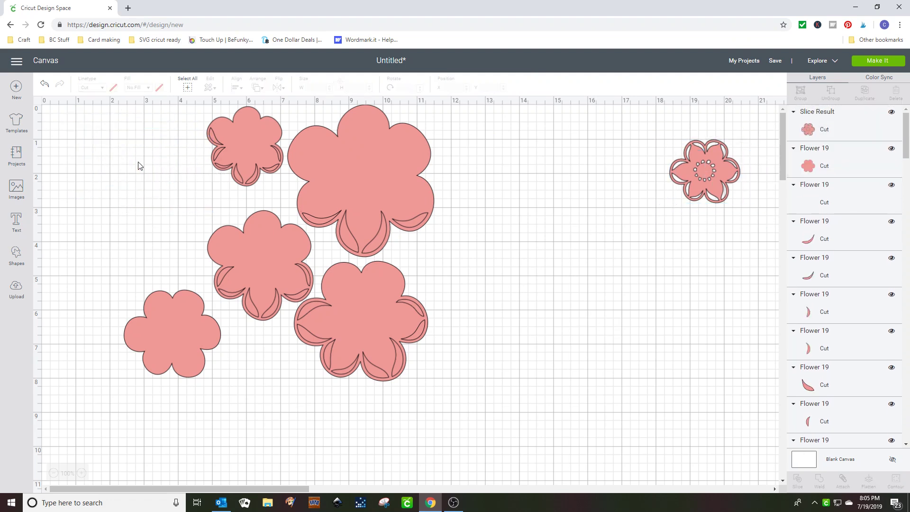
Move the base shape of the lower-left flower to about X 0.52, Y 1.76, and weld its petal details together.
{"action": "left_click_drag", "start_coordinate": [174, 321], "coordinate": [104, 172]}
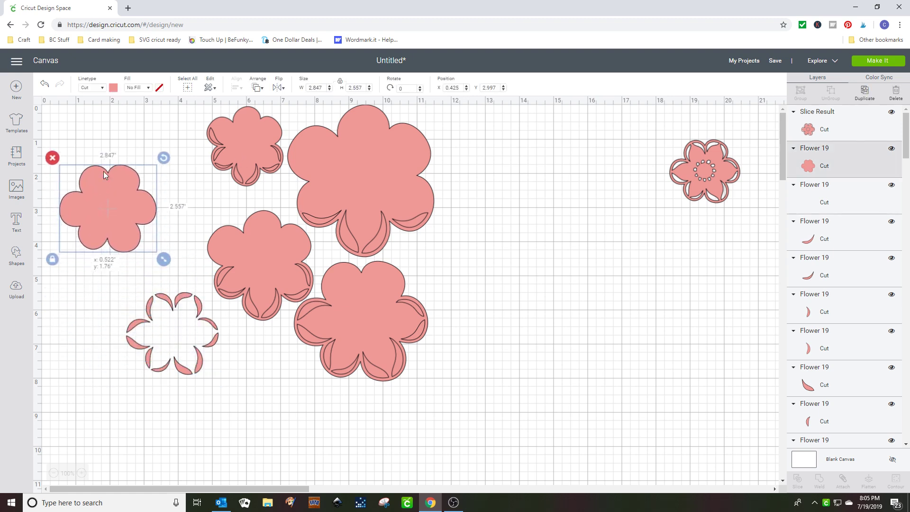
{"action": "left_click_drag", "start_coordinate": [112, 289], "coordinate": [207, 376]}
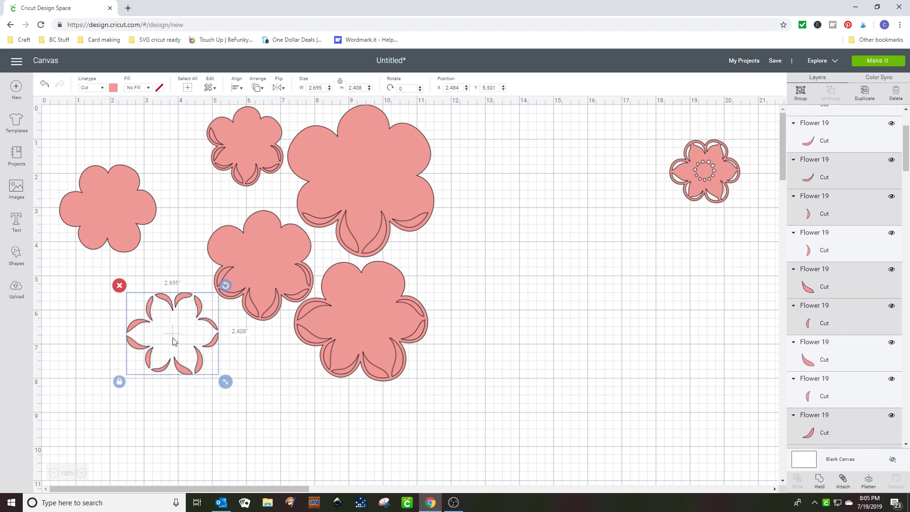
{"action": "left_click", "coordinate": [819, 479]}
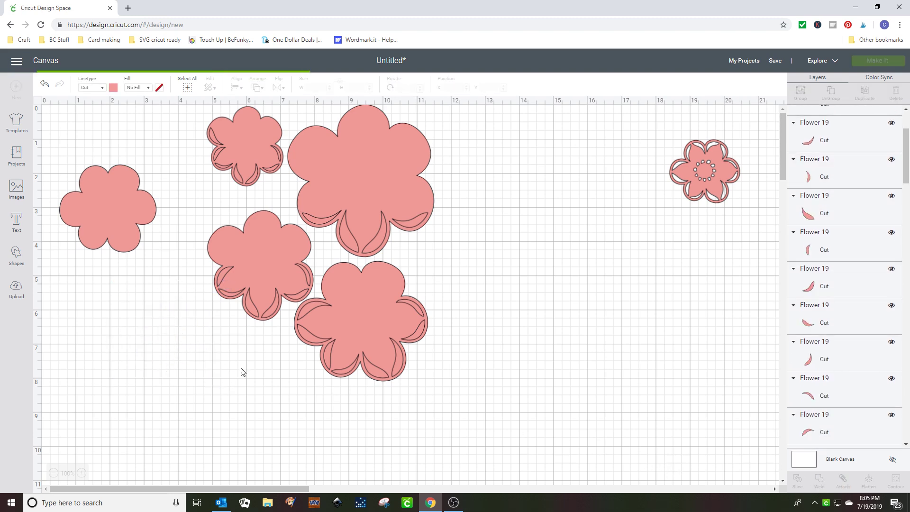
Place the welded details over the 2.85-inch-wide flower base, centre both on each other and slice them.
{"action": "left_click_drag", "start_coordinate": [173, 343], "coordinate": [106, 215]}
{"action": "left_click_drag", "start_coordinate": [95, 144], "coordinate": [128, 216]}
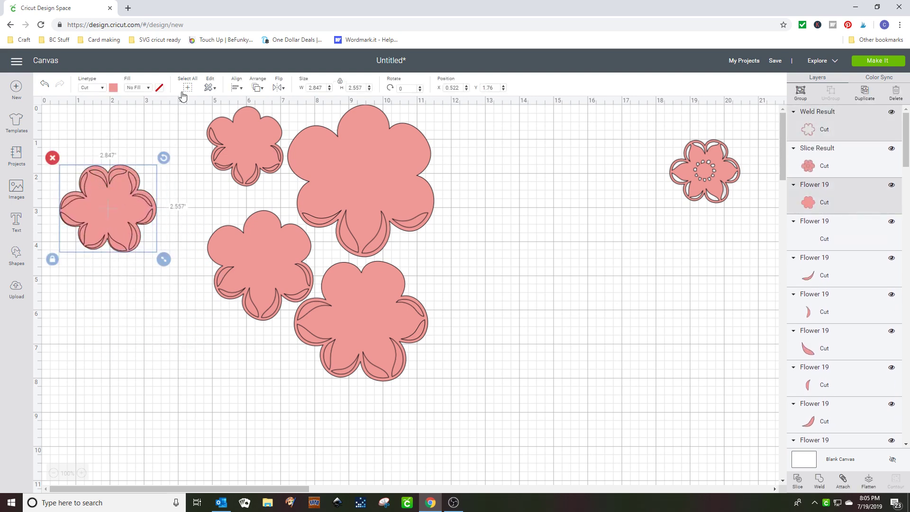
{"action": "left_click", "coordinate": [237, 89]}
{"action": "left_click", "coordinate": [260, 199]}
{"action": "left_click", "coordinate": [797, 484]}
Move both leftover detail pieces below the sliced flower, and move that flower to about X 18.05, Y 3.09, under the finished smallest flower.
{"action": "left_click_drag", "start_coordinate": [129, 229], "coordinate": [113, 327]}
{"action": "left_click_drag", "start_coordinate": [98, 217], "coordinate": [97, 332]}
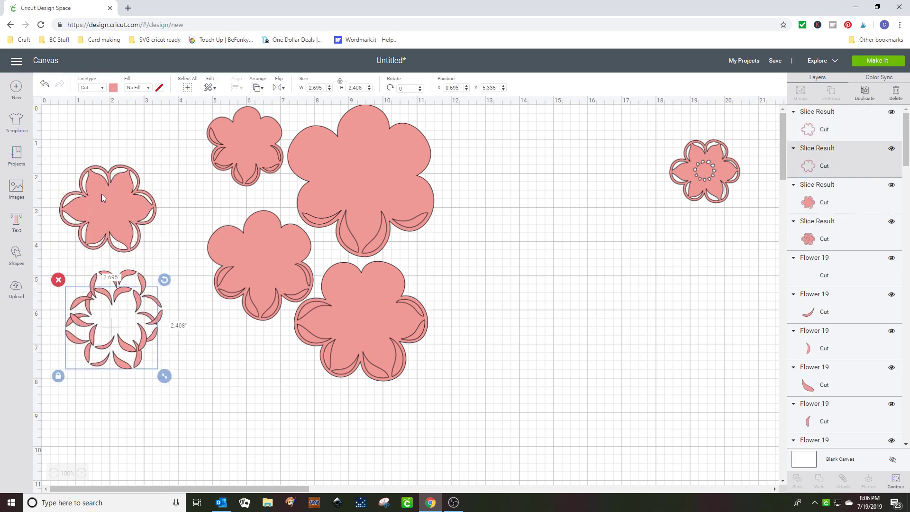
{"action": "left_click_drag", "start_coordinate": [101, 198], "coordinate": [700, 240]}
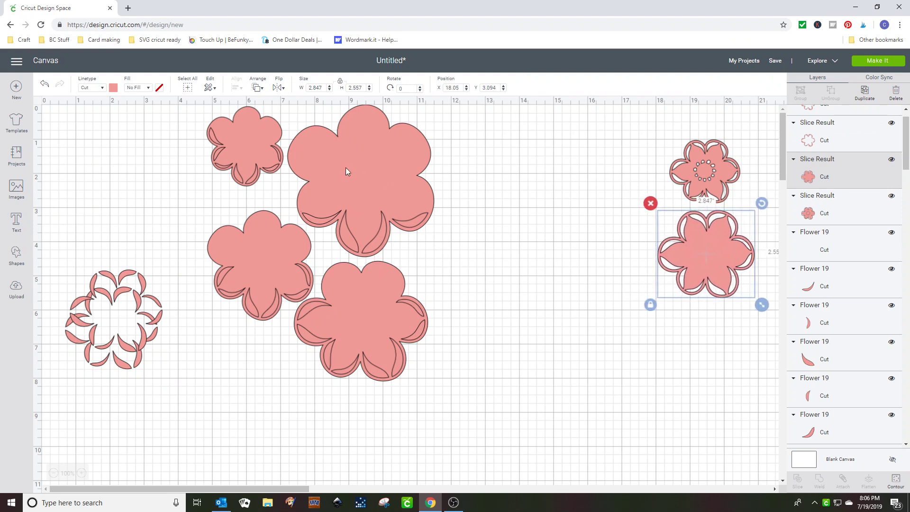
Move the base shape of the small upper flower to about X 1.35, Y 0.41, and weld its petal details together.
{"action": "left_click_drag", "start_coordinate": [243, 146], "coordinate": [123, 157]}
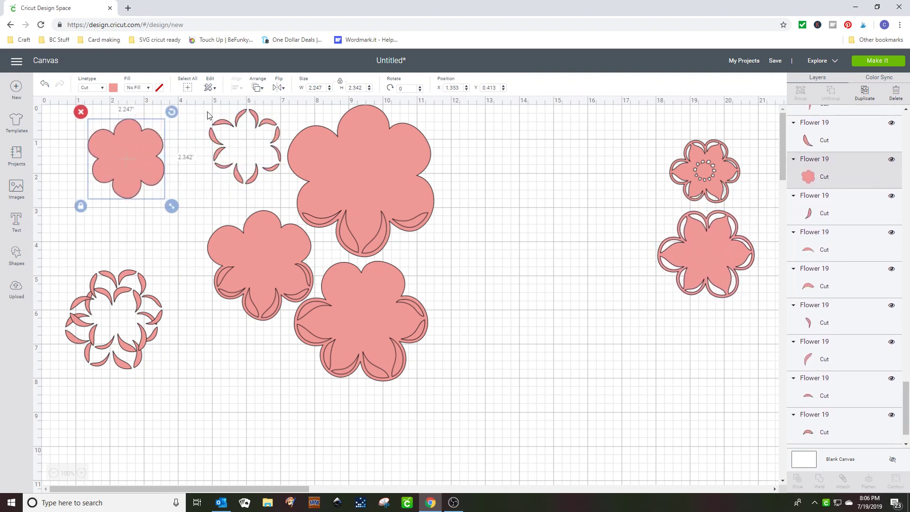
{"action": "left_click_drag", "start_coordinate": [207, 111], "coordinate": [280, 185]}
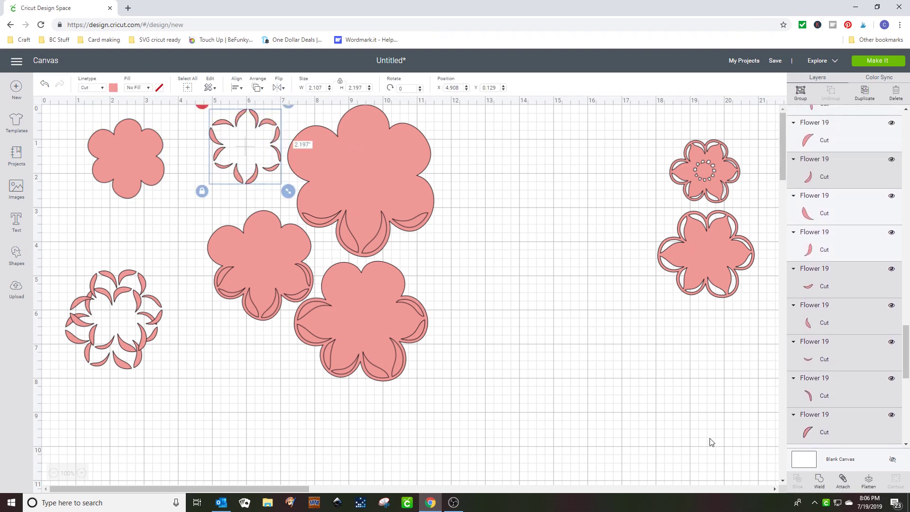
{"action": "left_click", "coordinate": [820, 481]}
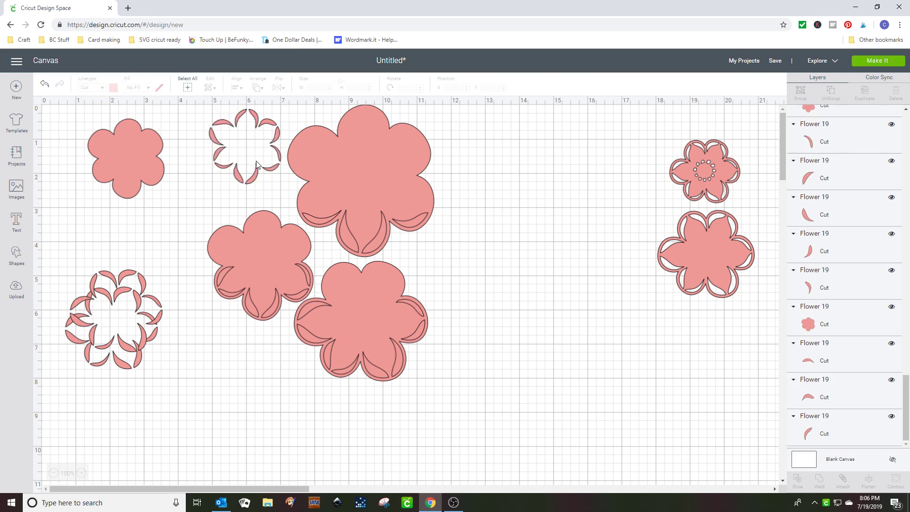
Lay the welded details on the small upper flower's base, centre both on each other and slice them.
{"action": "left_click_drag", "start_coordinate": [251, 162], "coordinate": [134, 179]}
{"action": "left_click", "coordinate": [101, 111]}
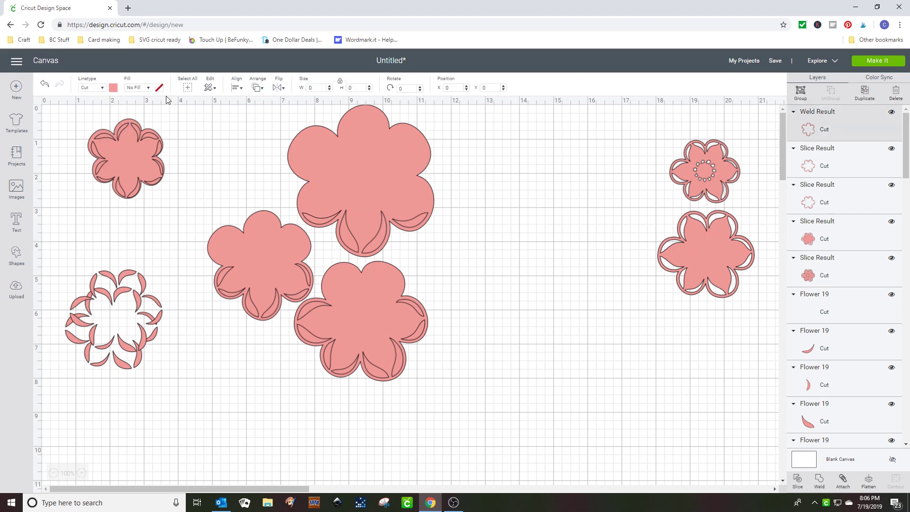
{"action": "left_click", "coordinate": [234, 90]}
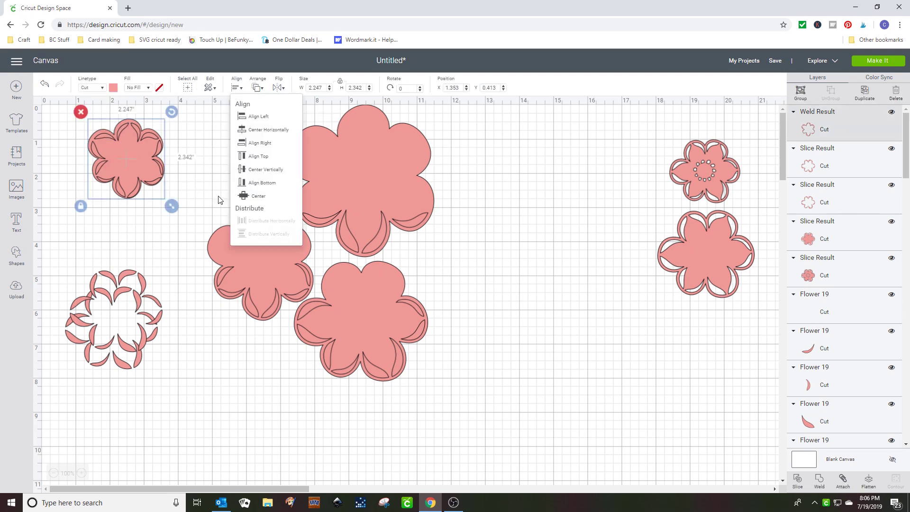
{"action": "left_click", "coordinate": [265, 208]}
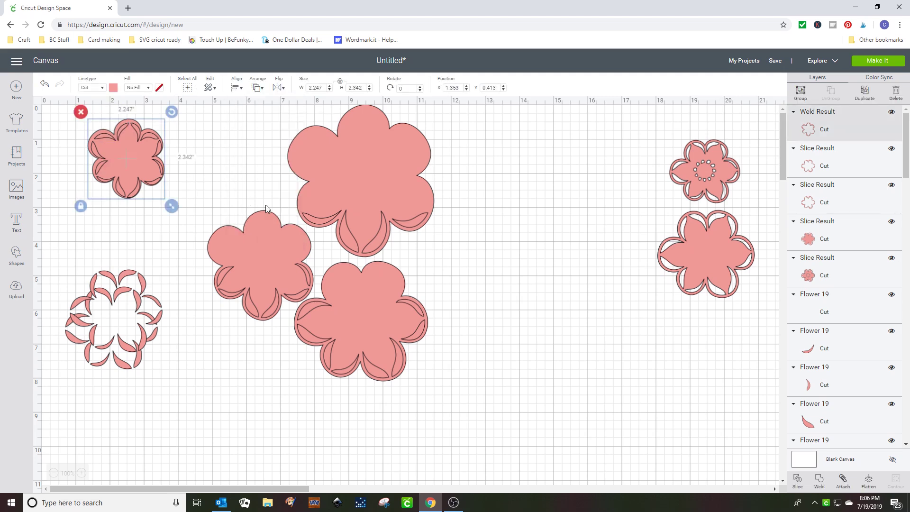
{"action": "left_click", "coordinate": [797, 482]}
Move the sliced-out details onto the other leftovers, and move the sliced flower to about X 15.5, Y 1.76, beside the finished flowers.
{"action": "left_click_drag", "start_coordinate": [137, 158], "coordinate": [123, 307]}
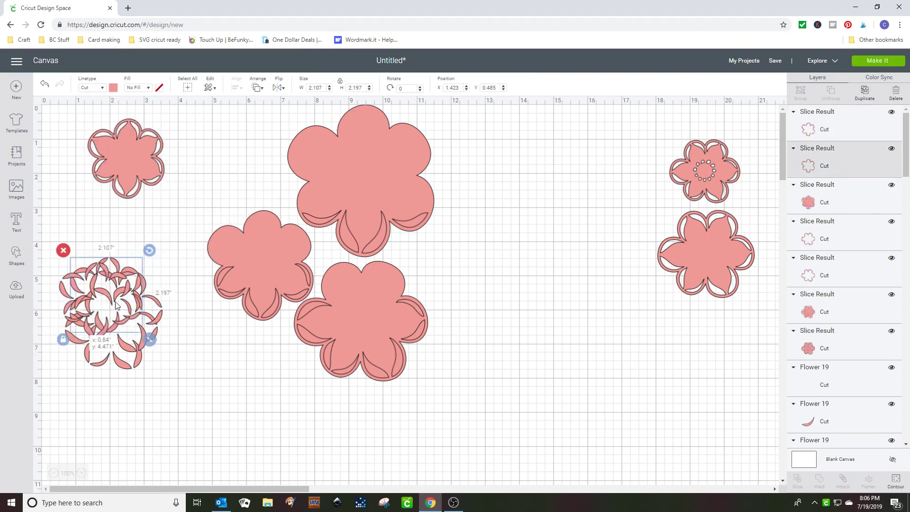
{"action": "left_click_drag", "start_coordinate": [132, 149], "coordinate": [618, 190]}
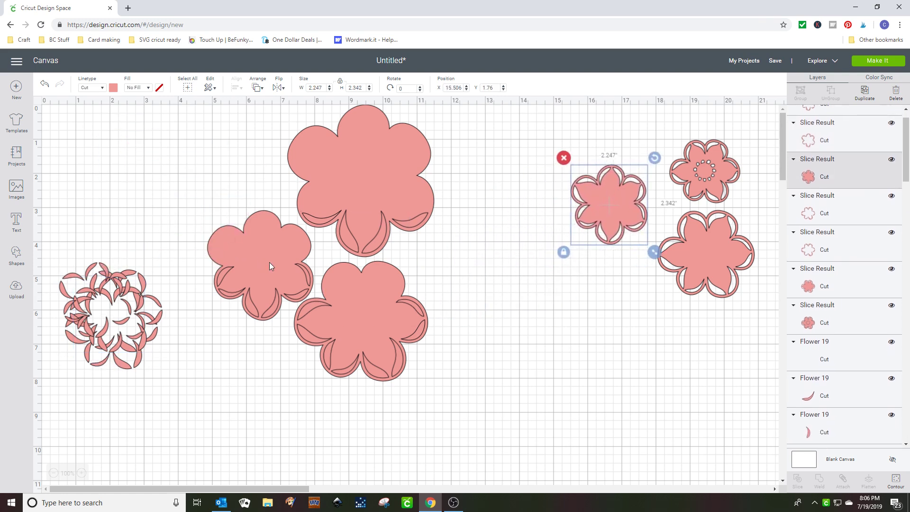
Move the base shape of the smallest remaining unsliced flower off its petal details to about X 1.29, Y 0.47.
{"action": "left_click_drag", "start_coordinate": [263, 262], "coordinate": [139, 169]}
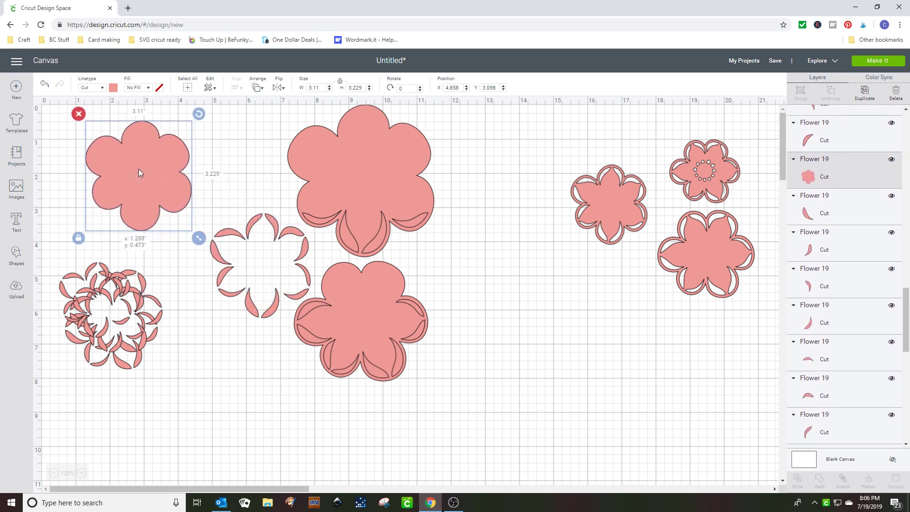
{"action": "left_click", "coordinate": [214, 212]}
{"action": "left_click_drag", "start_coordinate": [213, 208], "coordinate": [281, 314]}
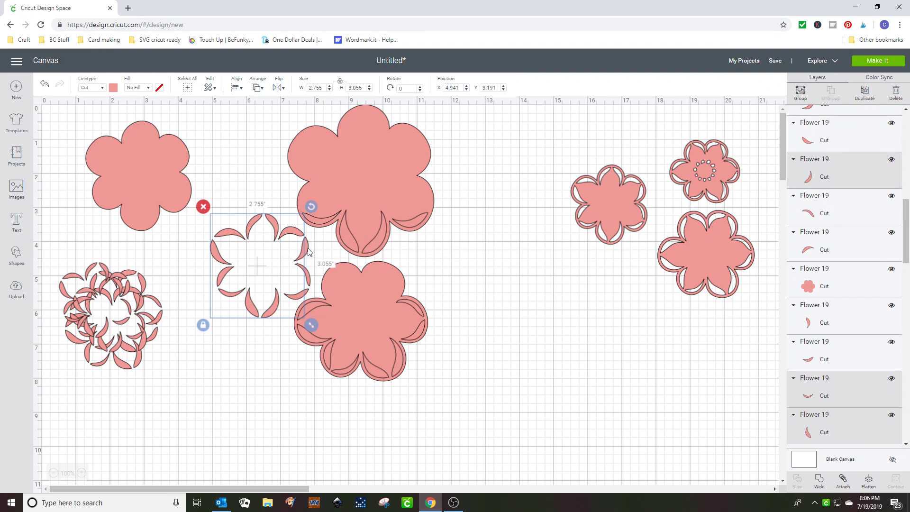
{"action": "left_click", "coordinate": [308, 252], "text": "shift"}
{"action": "left_click", "coordinate": [300, 298], "text": "shift"}
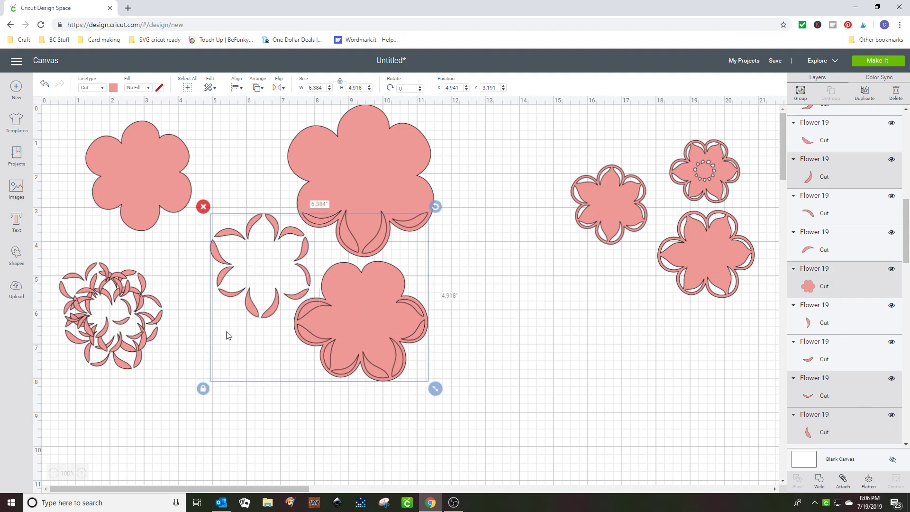
{"action": "left_click", "coordinate": [195, 350]}
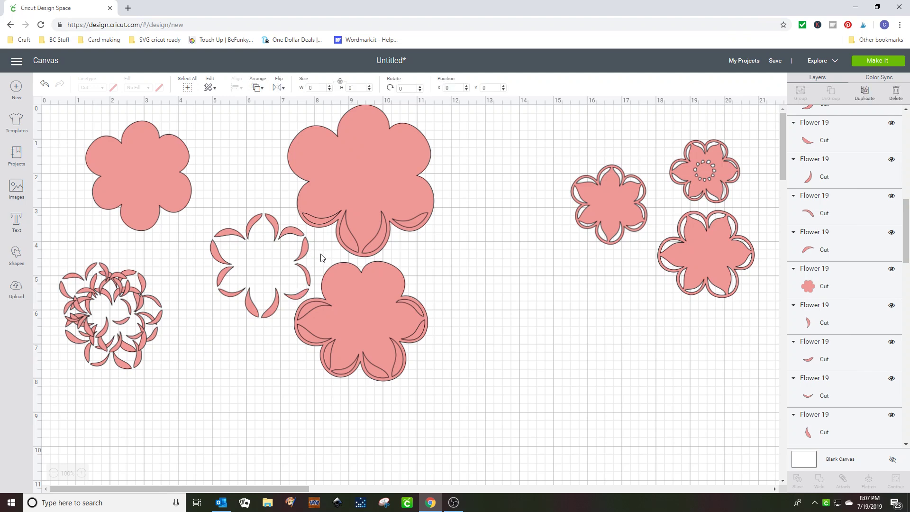
Move the base shapes of the two largest flowers off their petal details, to about X 11.95, Y 3.26 and X 12.49, Y 4.62.
{"action": "left_click_drag", "start_coordinate": [320, 256], "coordinate": [490, 371]}
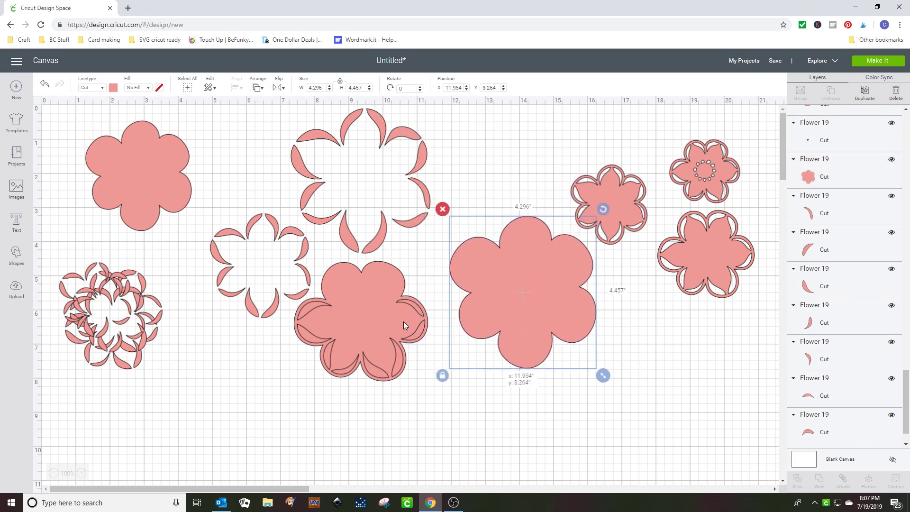
{"action": "left_click_drag", "start_coordinate": [403, 321], "coordinate": [536, 318]}
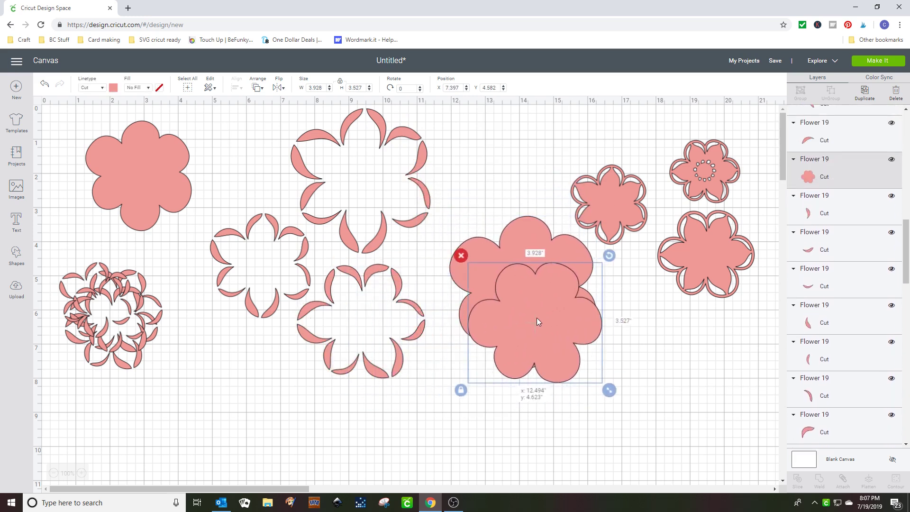
Weld together the petal details belonging to the 3.11-inch-wide flower base, leaving out the details of the two larger flowers.
{"action": "left_click", "coordinate": [232, 237]}
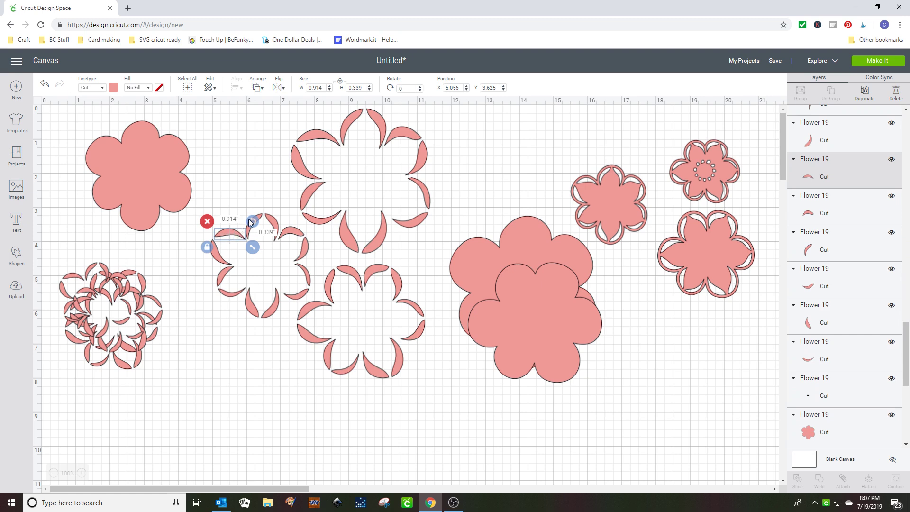
{"action": "left_click", "coordinate": [258, 226], "text": "shift"}
{"action": "left_click", "coordinate": [271, 223], "text": "shift"}
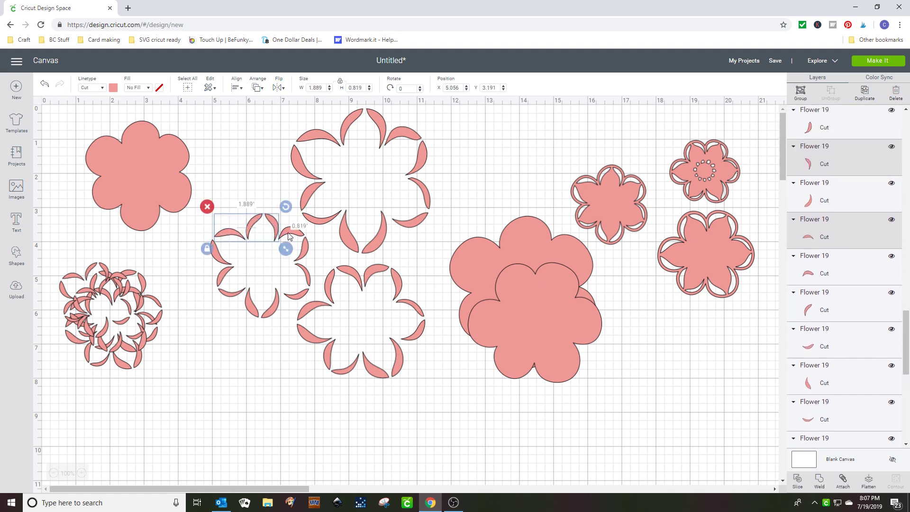
{"action": "left_click", "coordinate": [291, 232], "text": "shift"}
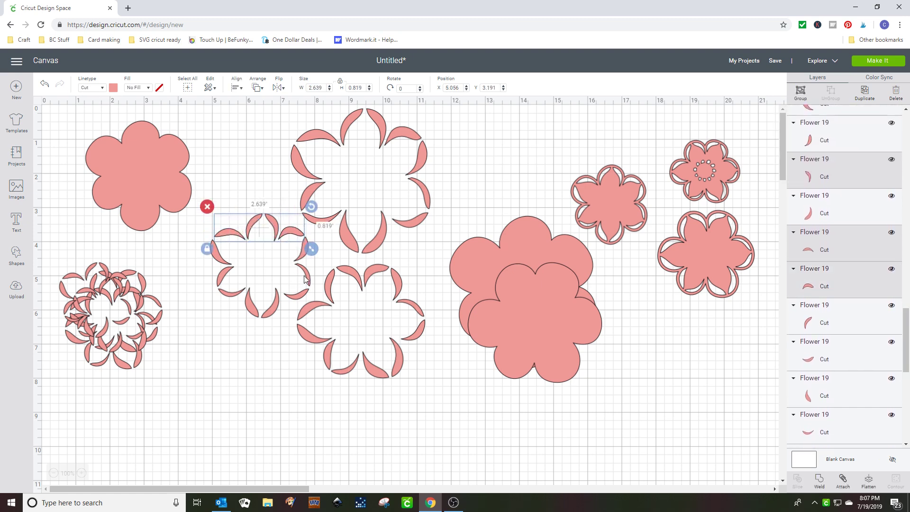
{"action": "left_click", "coordinate": [304, 250], "text": "shift"}
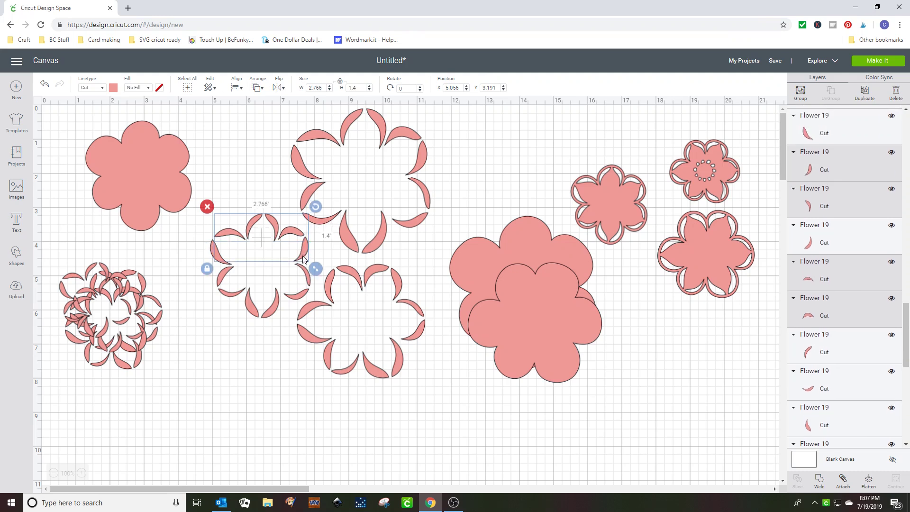
{"action": "left_click", "coordinate": [305, 278], "text": "shift"}
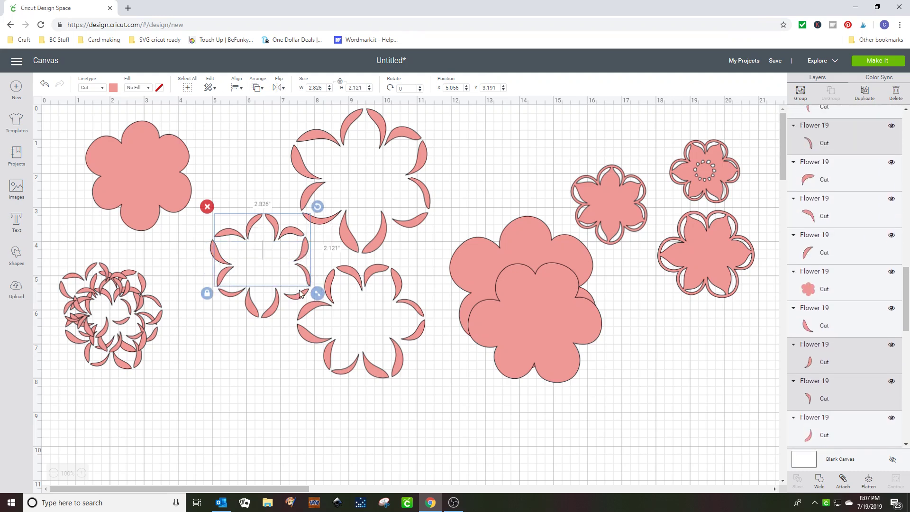
{"action": "left_click", "coordinate": [295, 294], "text": "shift"}
{"action": "left_click", "coordinate": [269, 307], "text": "shift"}
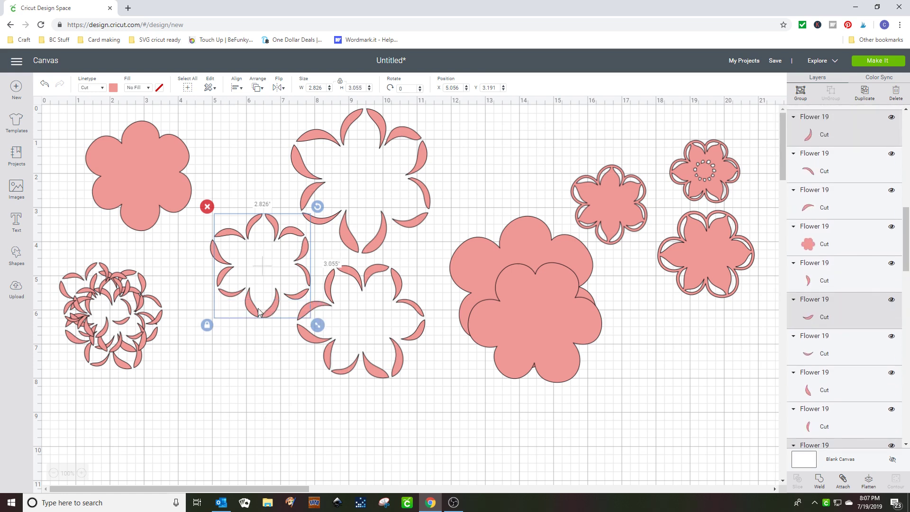
{"action": "left_click", "coordinate": [251, 308], "text": "shift"}
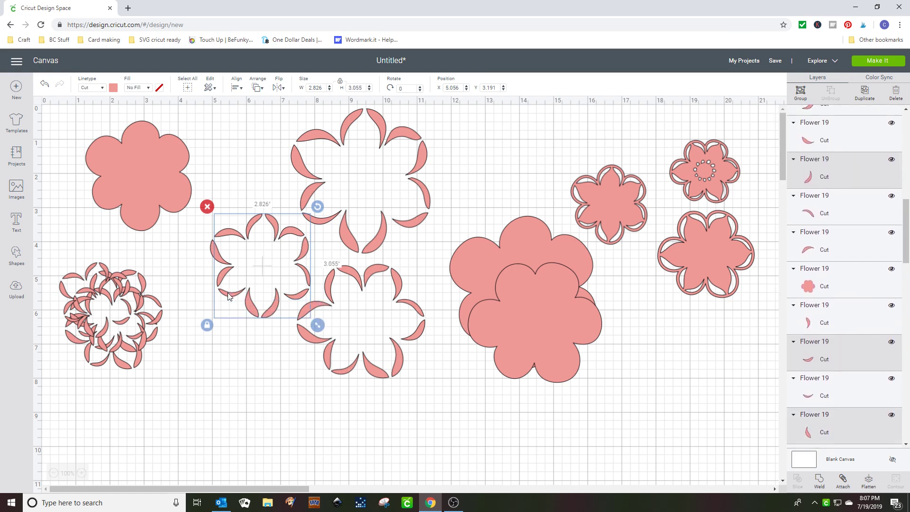
{"action": "left_click", "coordinate": [226, 290], "text": "shift"}
{"action": "left_click", "coordinate": [215, 256], "text": "shift"}
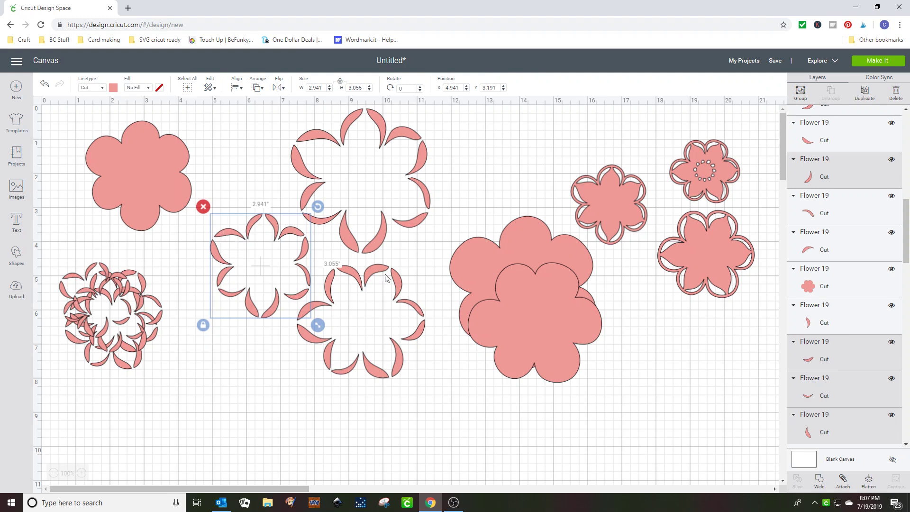
{"action": "left_click", "coordinate": [819, 480]}
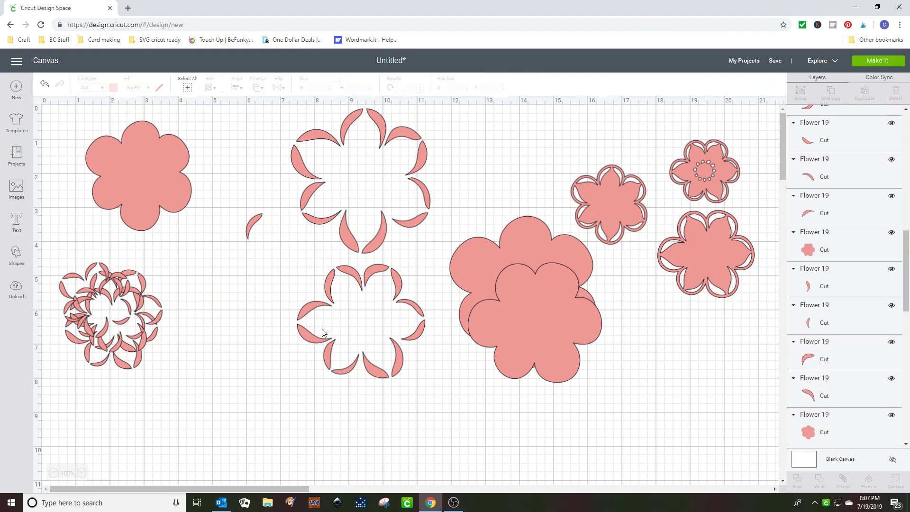
Move the welded details to about X 3.8, Y 7.23, fit the missed petal detail into the gap and weld it on.
{"action": "left_click", "coordinate": [260, 219]}
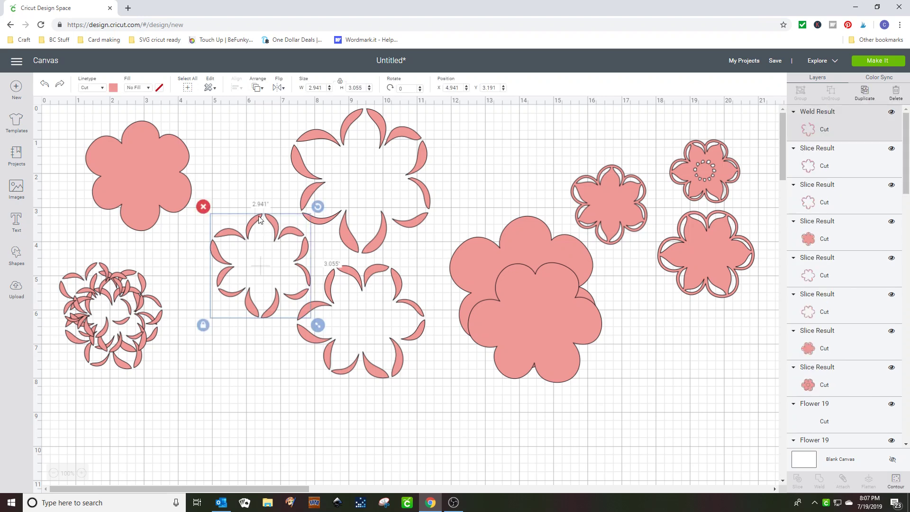
{"action": "left_click_drag", "start_coordinate": [260, 219], "coordinate": [221, 357]}
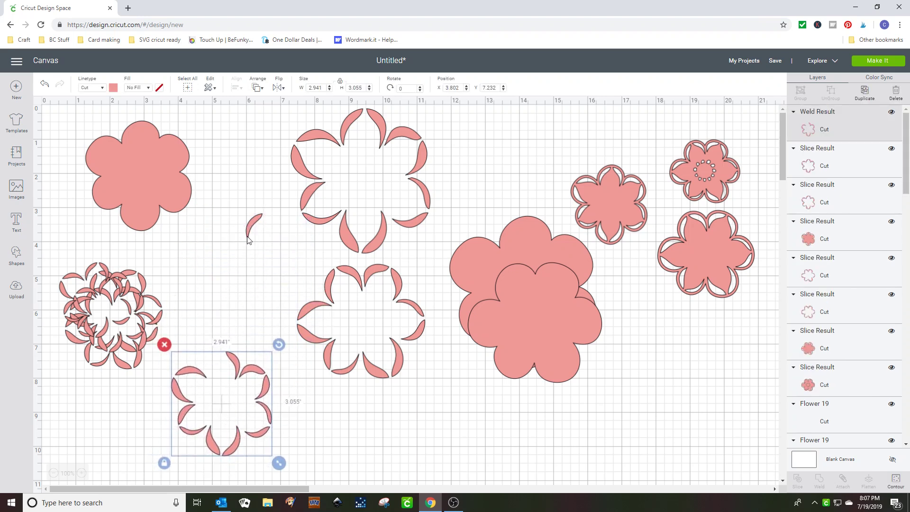
{"action": "left_click_drag", "start_coordinate": [255, 228], "coordinate": [216, 366]}
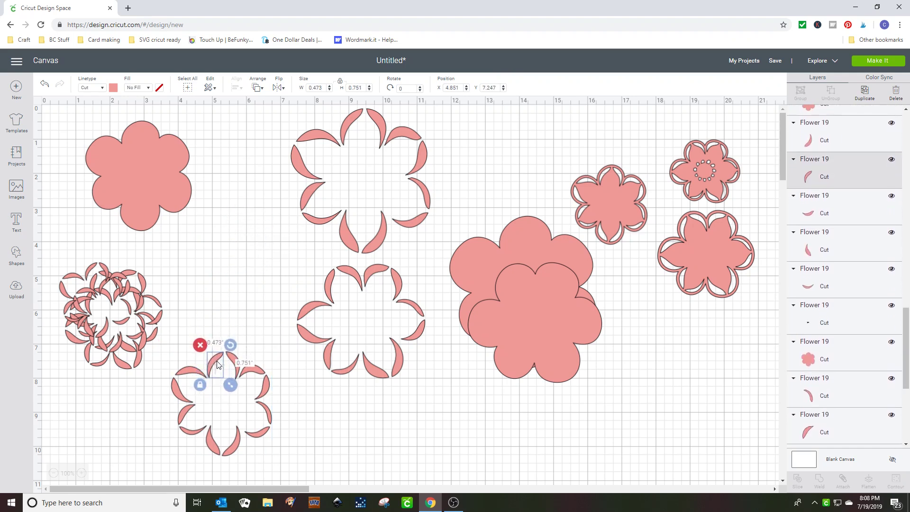
{"action": "left_click", "coordinate": [171, 349]}
{"action": "left_click_drag", "start_coordinate": [168, 345], "coordinate": [278, 465]}
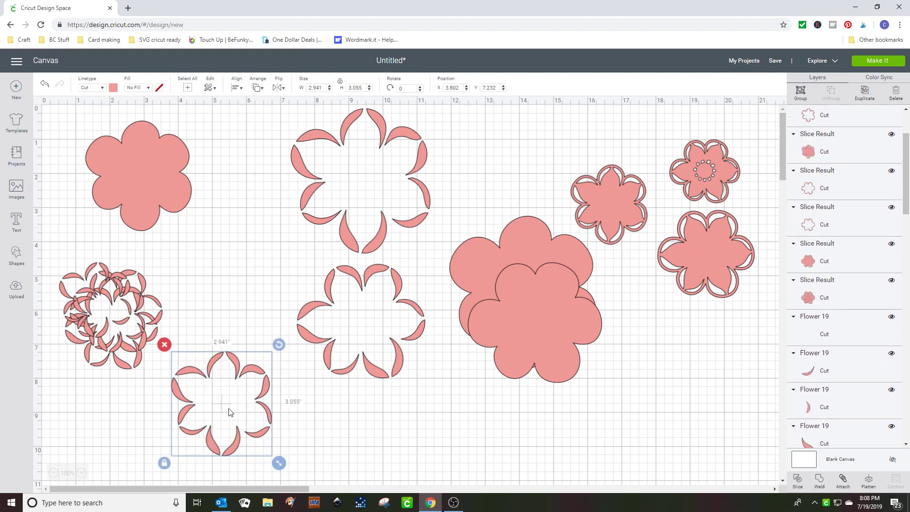
{"action": "left_click", "coordinate": [820, 480]}
Place the welded petal details on the 3.11-inch-wide flower base, center both shapes on each other and slice them.
{"action": "left_click_drag", "start_coordinate": [223, 405], "coordinate": [138, 173]}
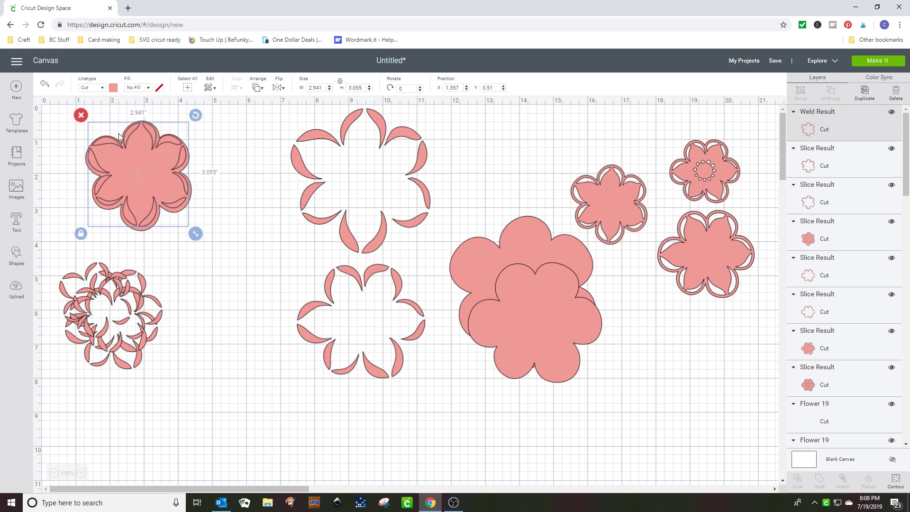
{"action": "left_click_drag", "start_coordinate": [105, 110], "coordinate": [149, 153]}
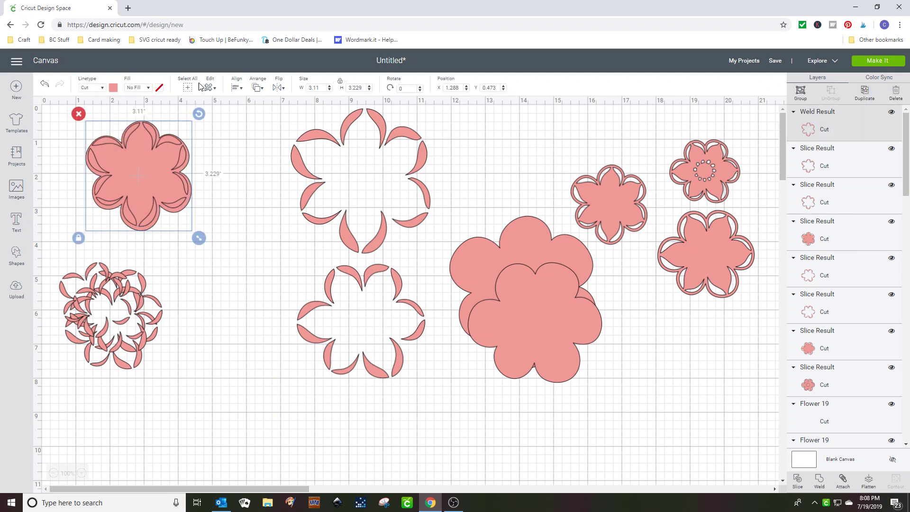
{"action": "left_click", "coordinate": [236, 88]}
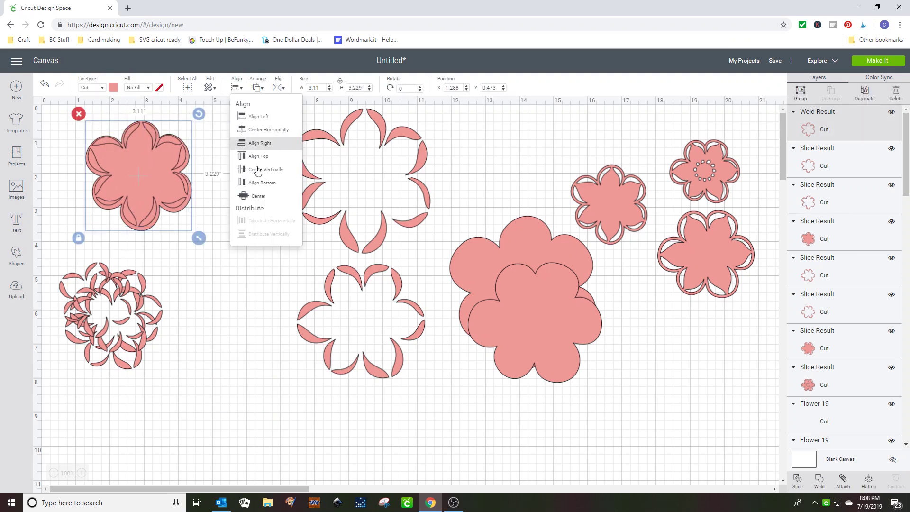
{"action": "left_click", "coordinate": [260, 197]}
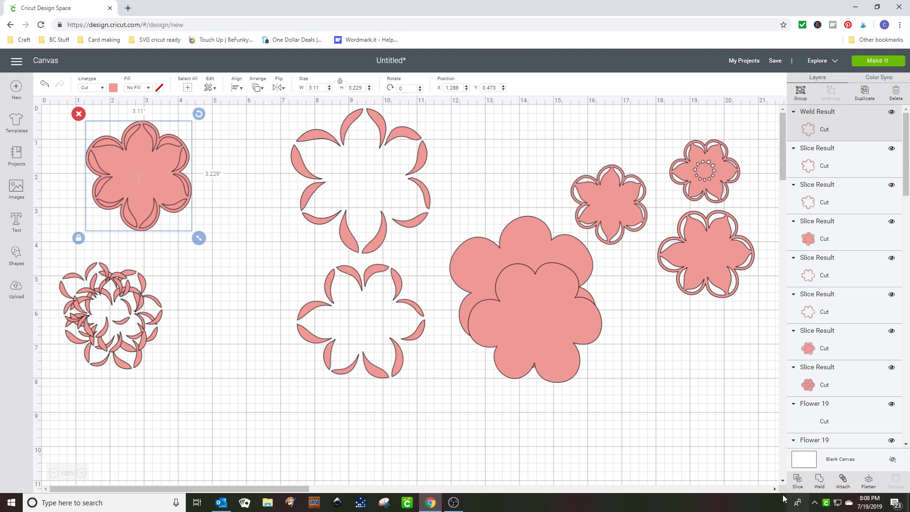
{"action": "left_click", "coordinate": [797, 479]}
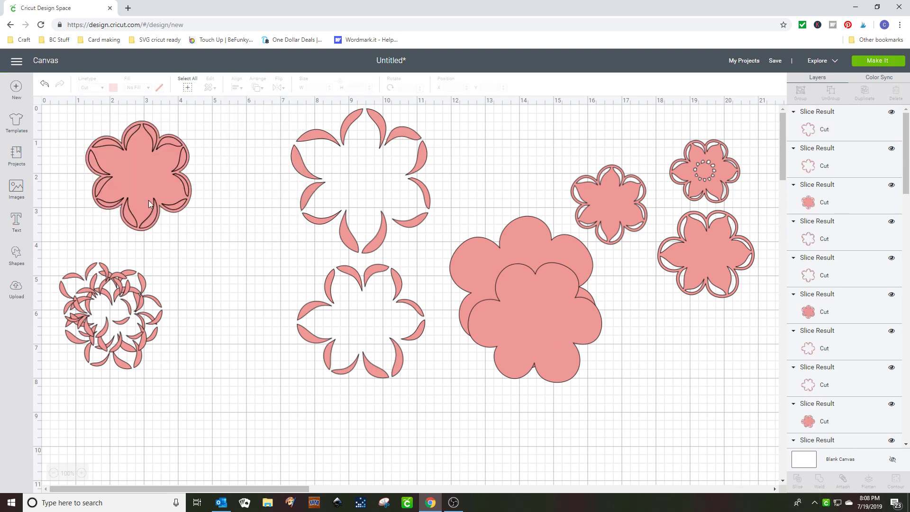
Gather the cut-out pieces on the leftover pile and move the sliced 3.11-inch-wide flower to about X 17.89, Y 6.36.
{"action": "left_click", "coordinate": [114, 325]}
{"action": "left_click_drag", "start_coordinate": [136, 169], "coordinate": [116, 300]}
{"action": "left_click_drag", "start_coordinate": [142, 158], "coordinate": [743, 374]}
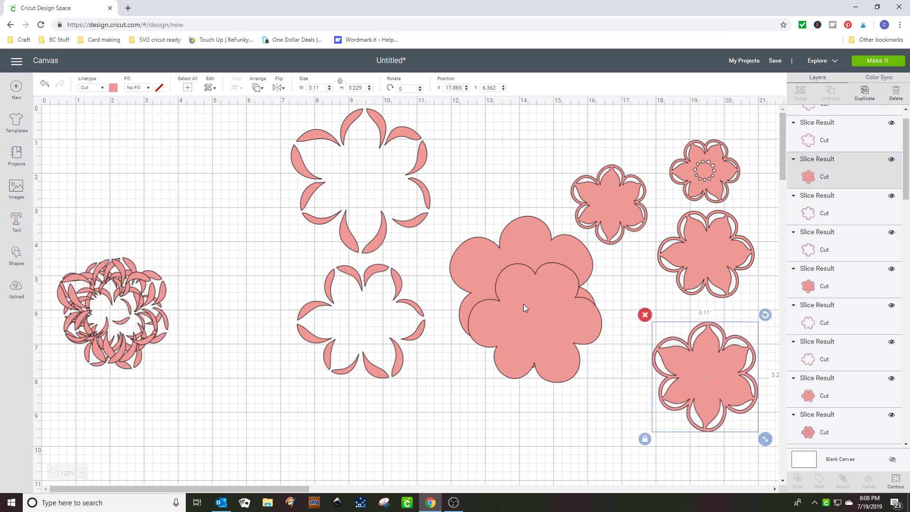
Weld the 3.743-inch-wide set of petal details together and move the second-largest base over it, to about X 7.45, Y 4.57.
{"action": "left_click", "coordinate": [286, 267]}
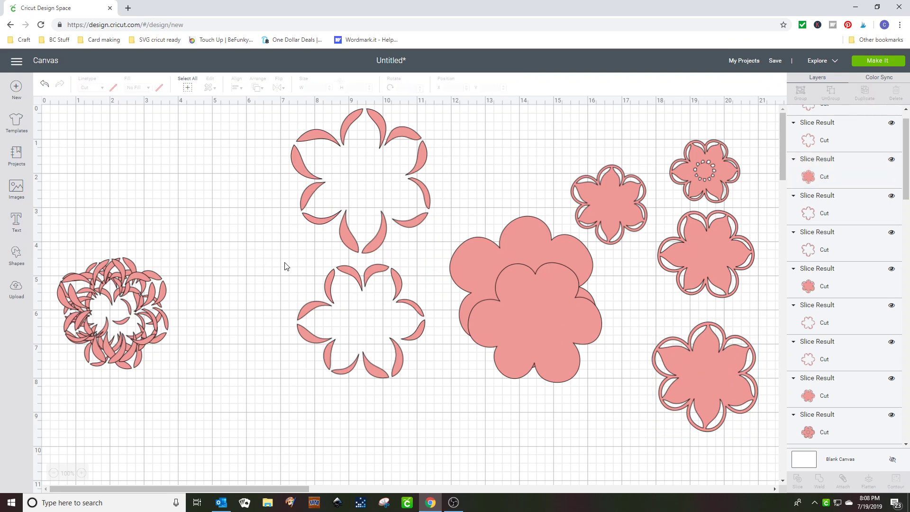
{"action": "left_click_drag", "start_coordinate": [278, 263], "coordinate": [433, 391]}
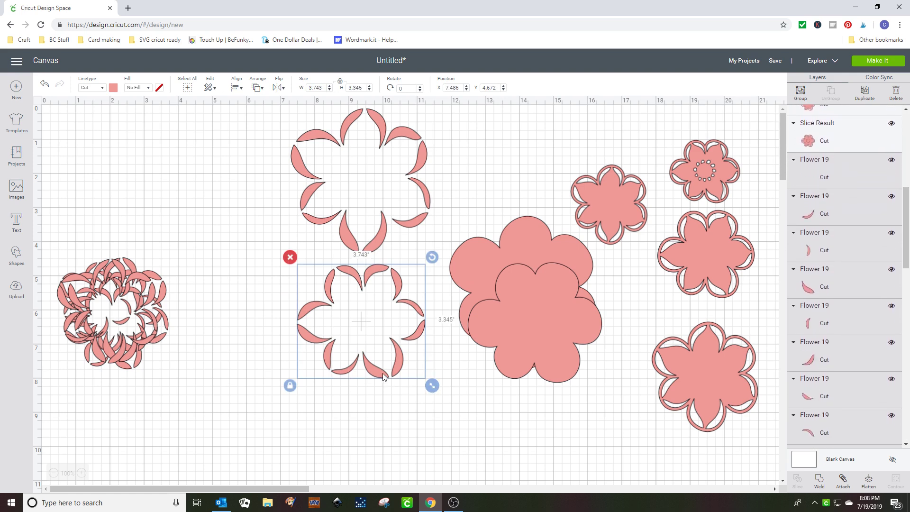
{"action": "left_click", "coordinate": [618, 335]}
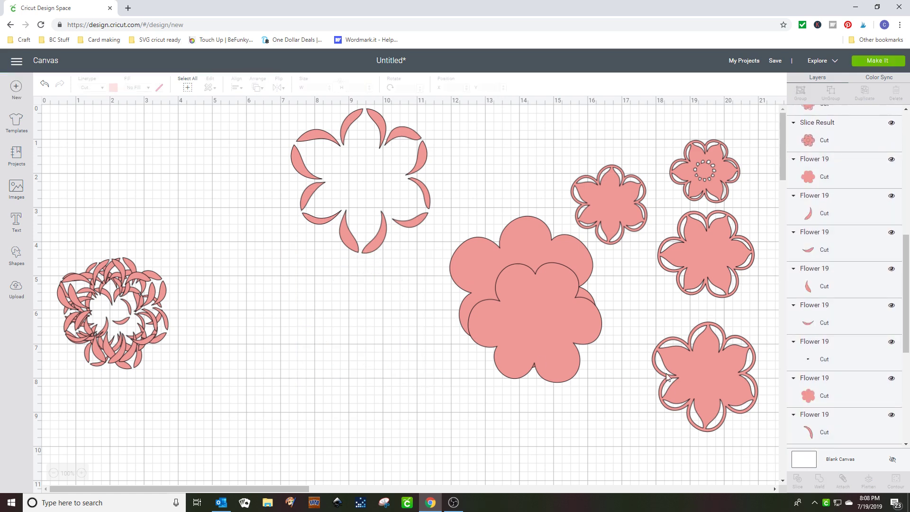
{"action": "left_click_drag", "start_coordinate": [544, 312], "coordinate": [370, 309]}
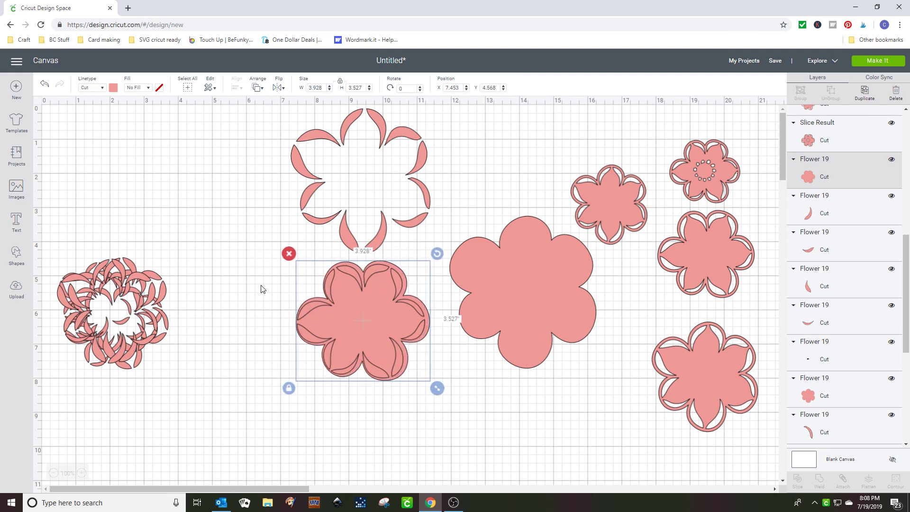
Center the second-largest flower's base and welded petal details on each other and slice them.
{"action": "left_click_drag", "start_coordinate": [256, 284], "coordinate": [388, 331]}
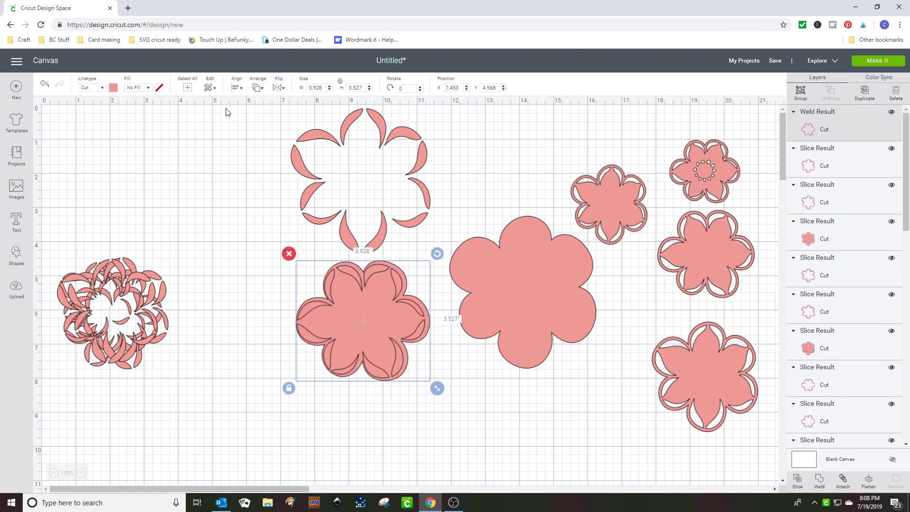
{"action": "left_click", "coordinate": [234, 88]}
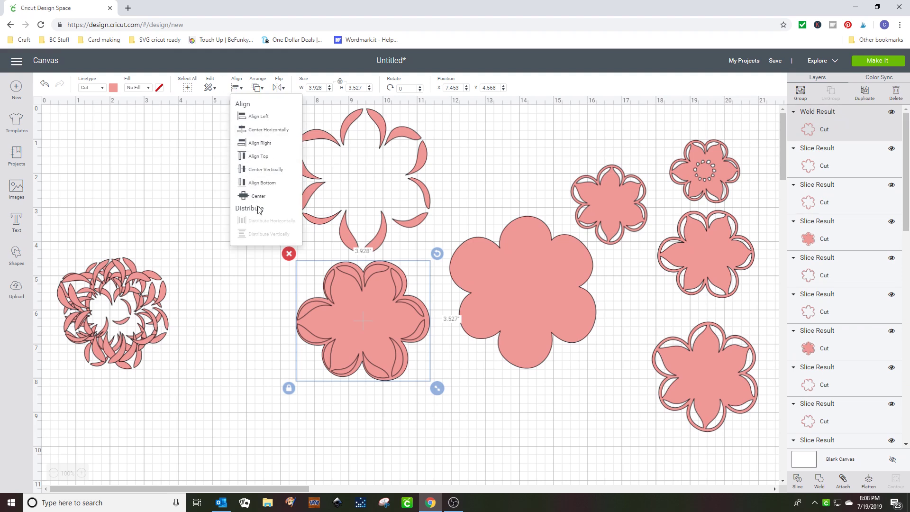
{"action": "left_click", "coordinate": [798, 483]}
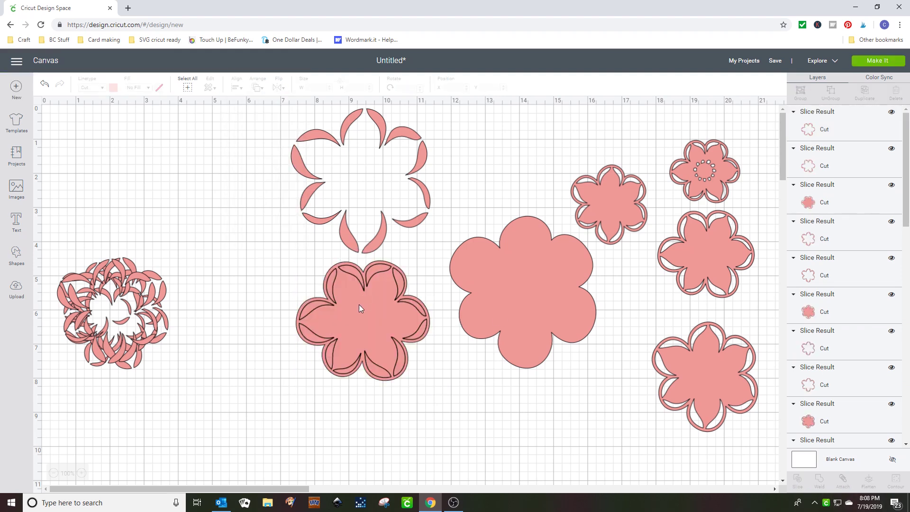
Put the second-largest flower's cut-out pieces on the leftover pile and move the sliced flower to about X 15.24, Y 7.73.
{"action": "left_click_drag", "start_coordinate": [360, 304], "coordinate": [127, 296]}
{"action": "left_click_drag", "start_coordinate": [362, 326], "coordinate": [137, 312]}
{"action": "left_click_drag", "start_coordinate": [353, 315], "coordinate": [627, 425]}
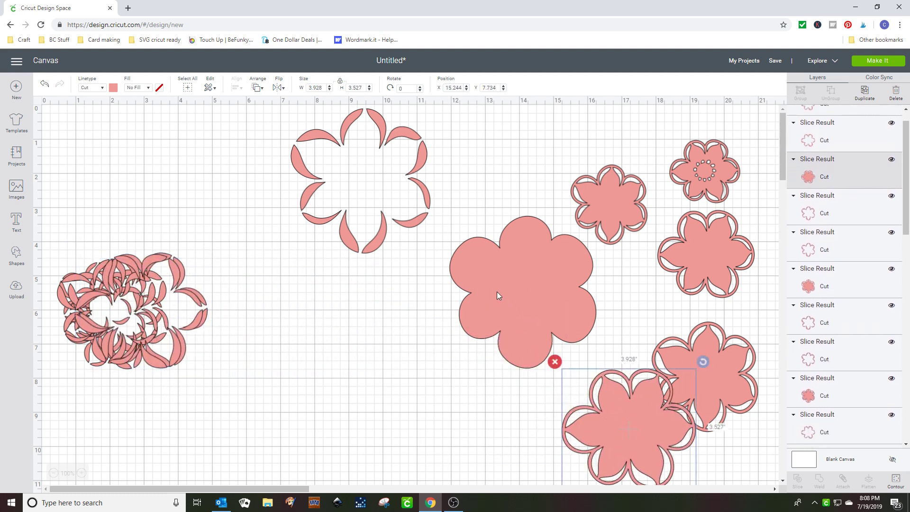
Weld the largest flower's petal details together and move its base over them, to about X 7.15, Y 0.01.
{"action": "left_click_drag", "start_coordinate": [271, 109], "coordinate": [437, 249]}
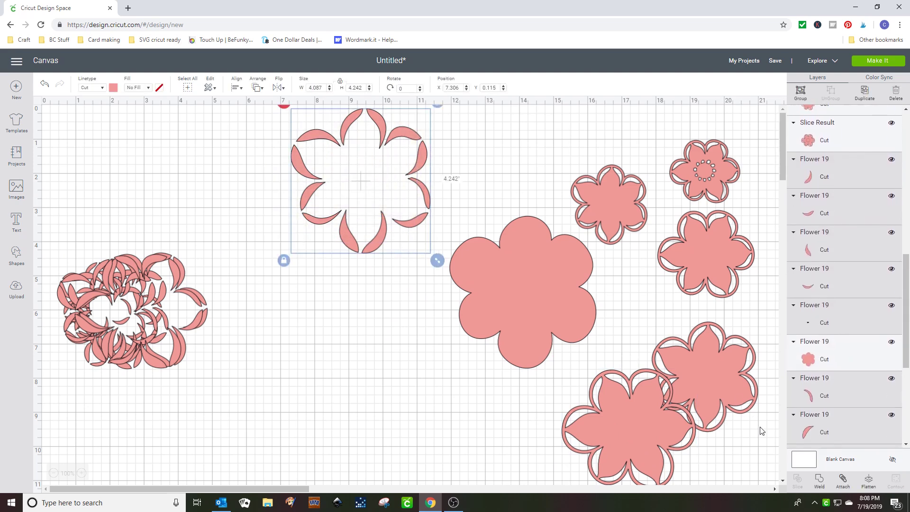
{"action": "left_click", "coordinate": [821, 485]}
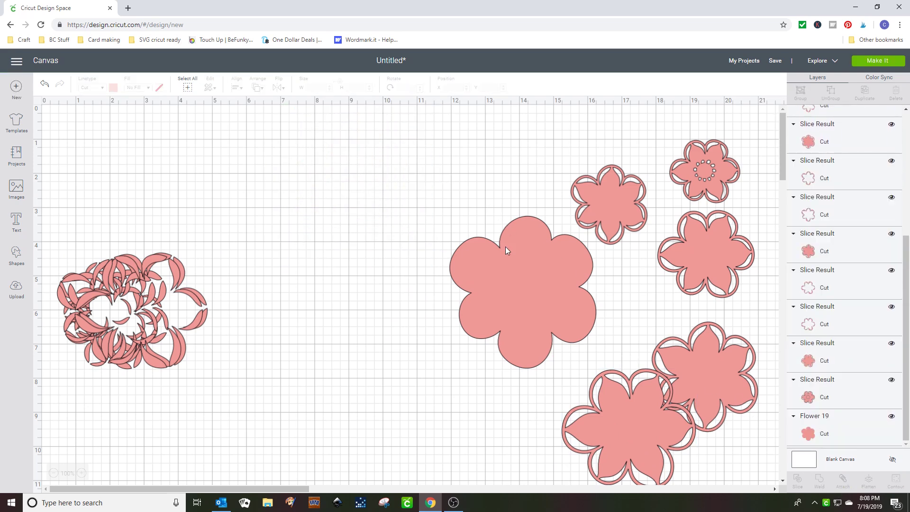
{"action": "left_click_drag", "start_coordinate": [511, 270], "coordinate": [345, 158]}
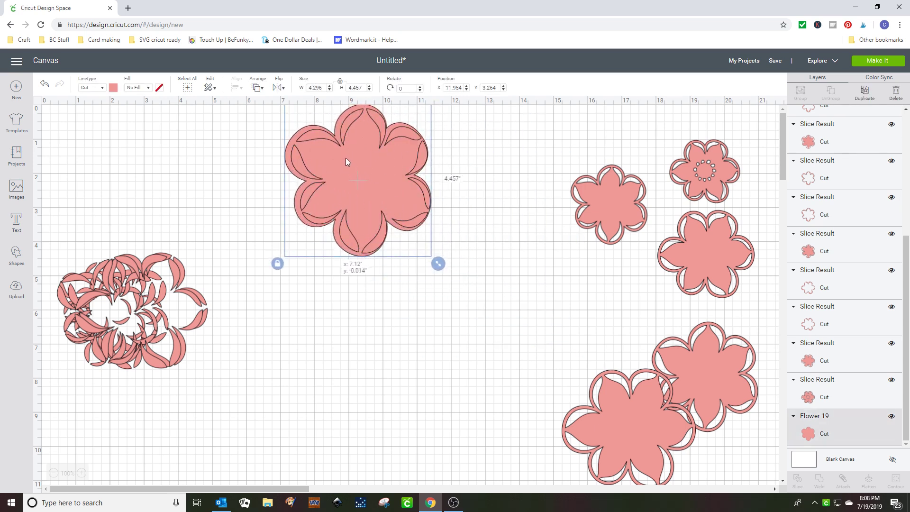
Center the largest flower's base and welded petal details on each other and slice them.
{"action": "left_click_drag", "start_coordinate": [247, 139], "coordinate": [322, 160]}
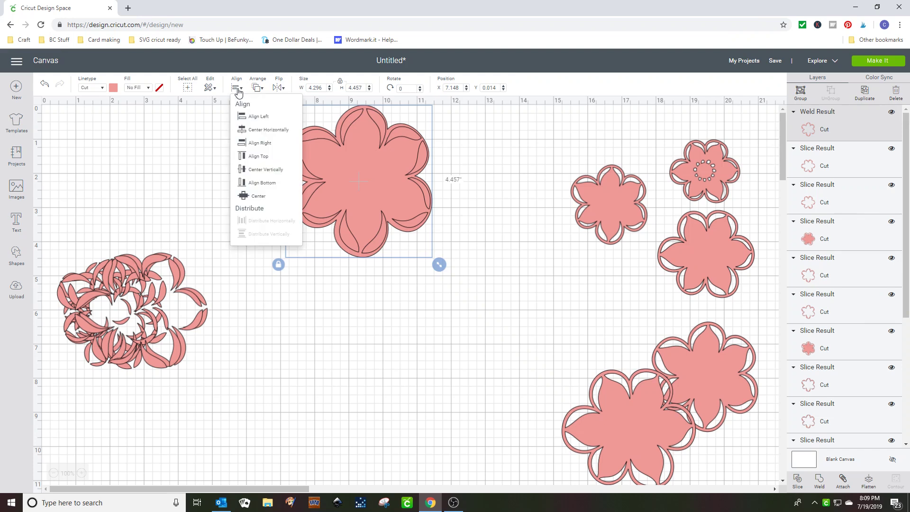
{"action": "left_click", "coordinate": [259, 197]}
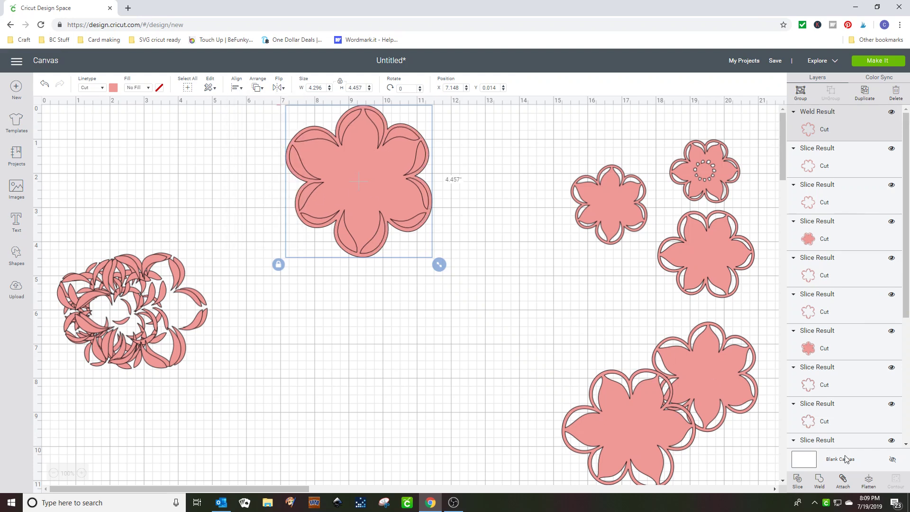
{"action": "left_click", "coordinate": [798, 481]}
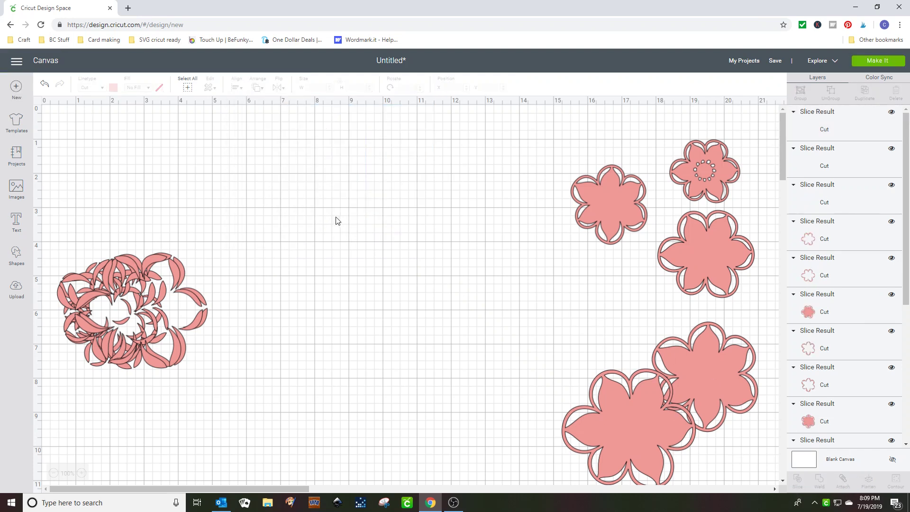
Move the sliced largest flower to about X 11.76, Y 3.29, add its cut-out pieces to the leftover pile and delete the pile.
{"action": "left_click_drag", "start_coordinate": [364, 186], "coordinate": [168, 294]}
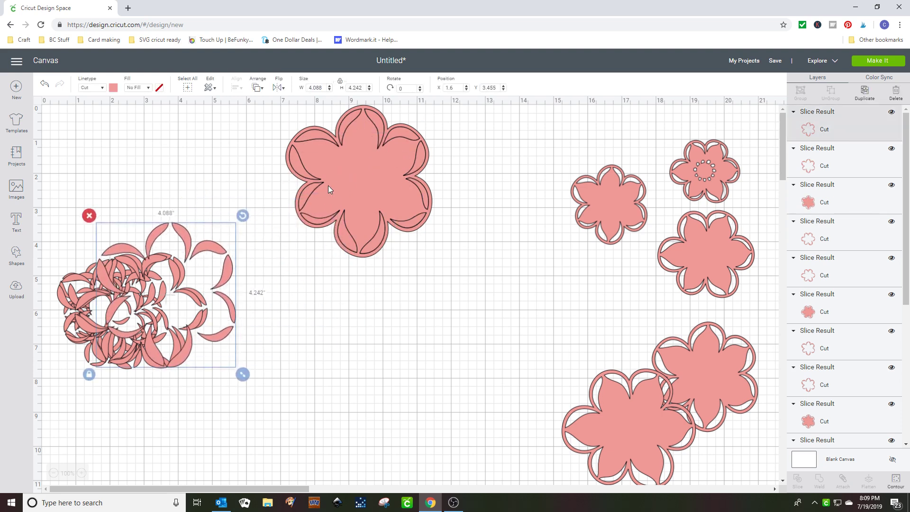
{"action": "left_click_drag", "start_coordinate": [327, 170], "coordinate": [155, 270]}
{"action": "left_click_drag", "start_coordinate": [309, 185], "coordinate": [468, 296]}
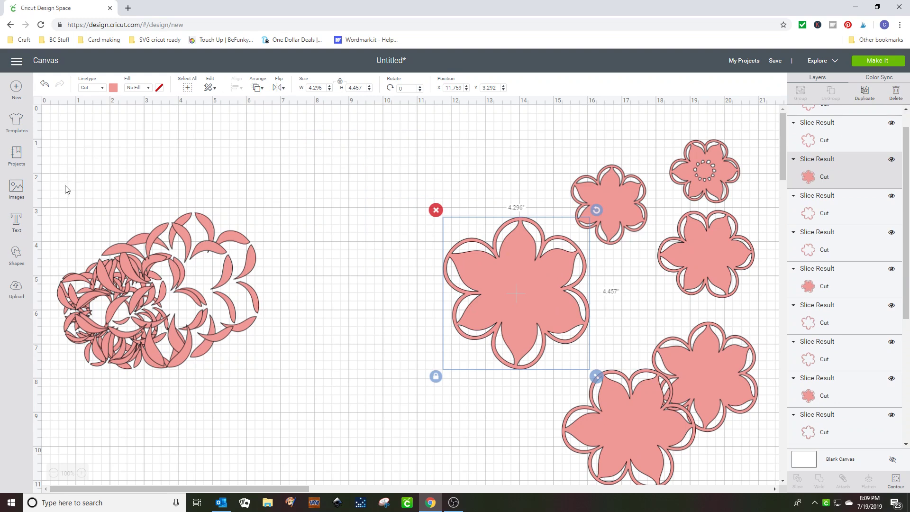
{"action": "left_click_drag", "start_coordinate": [64, 182], "coordinate": [271, 386]}
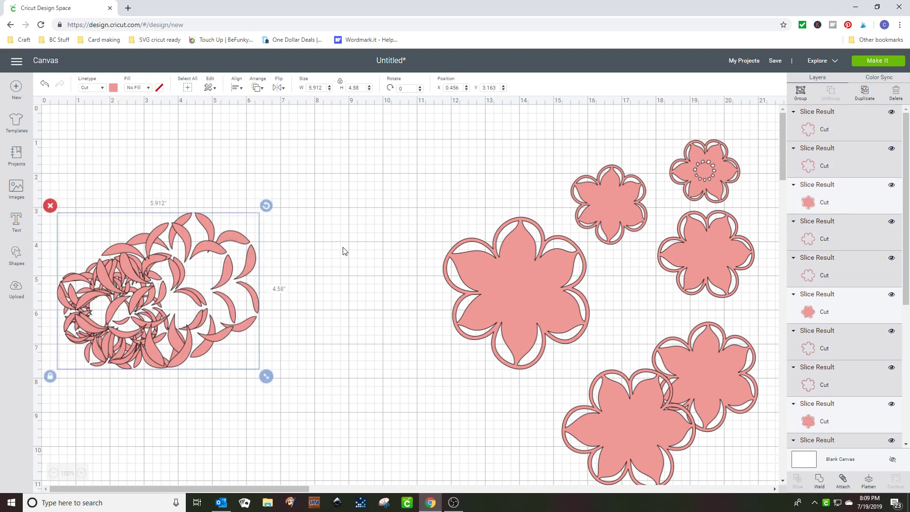
{"action": "key", "text": "Delete"}
Move the largest flower to about X 4.94, Y 1.75 and stack the second-largest in front of it at about X 5.18, Y 2.08.
{"action": "left_click_drag", "start_coordinate": [477, 285], "coordinate": [213, 234]}
{"action": "left_click_drag", "start_coordinate": [587, 422], "coordinate": [239, 226]}
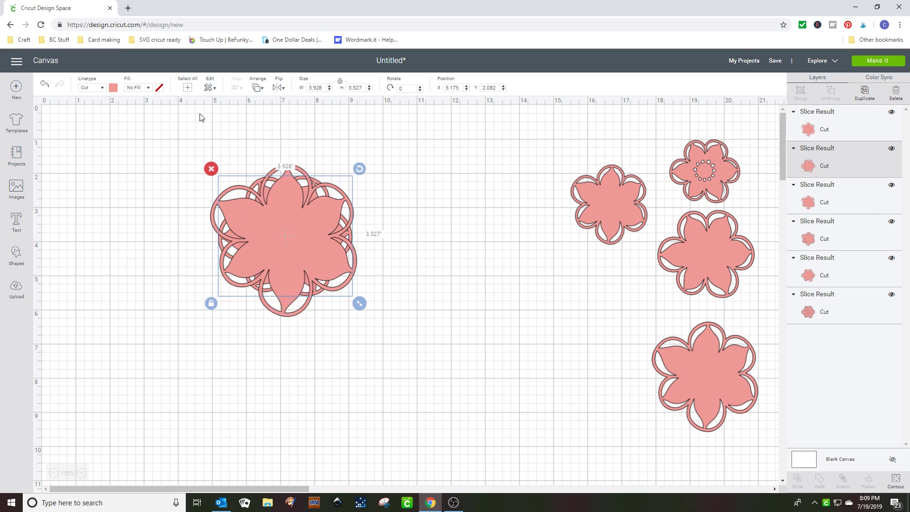
{"action": "left_click", "coordinate": [258, 87]}
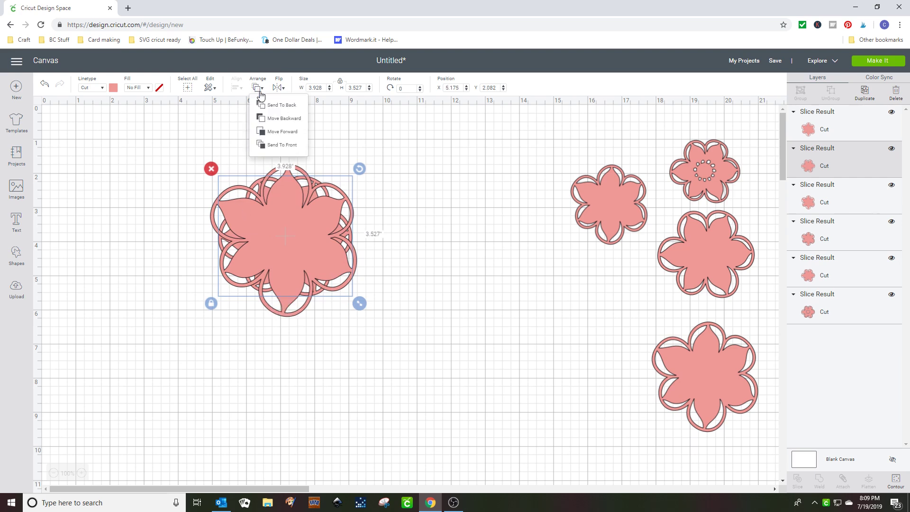
{"action": "left_click", "coordinate": [273, 144]}
Stack the 3.11-inch-wide flower at about X 5.34, Y 2.29 and the 2.847-inch-wide one at X 5.51, Y 2.46, sending each to the front.
{"action": "left_click_drag", "start_coordinate": [670, 357], "coordinate": [258, 223]}
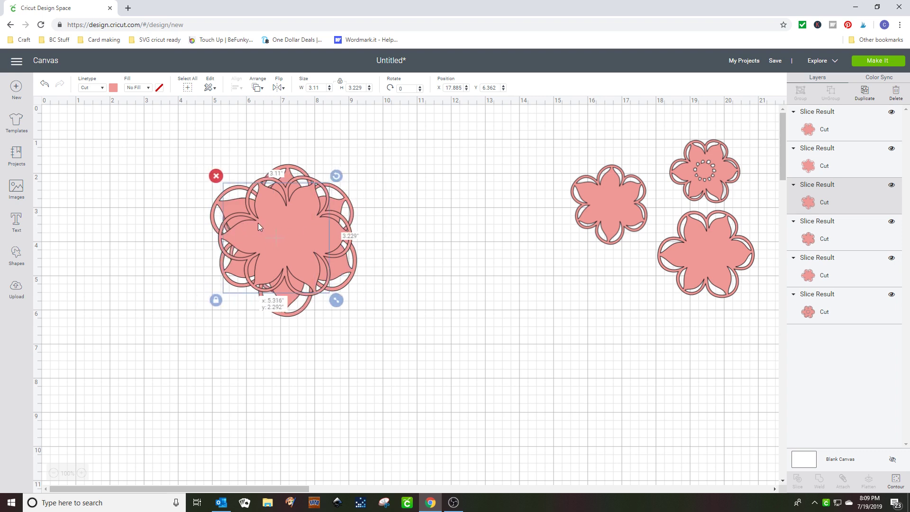
{"action": "left_click", "coordinate": [257, 87]}
{"action": "left_click", "coordinate": [268, 145]}
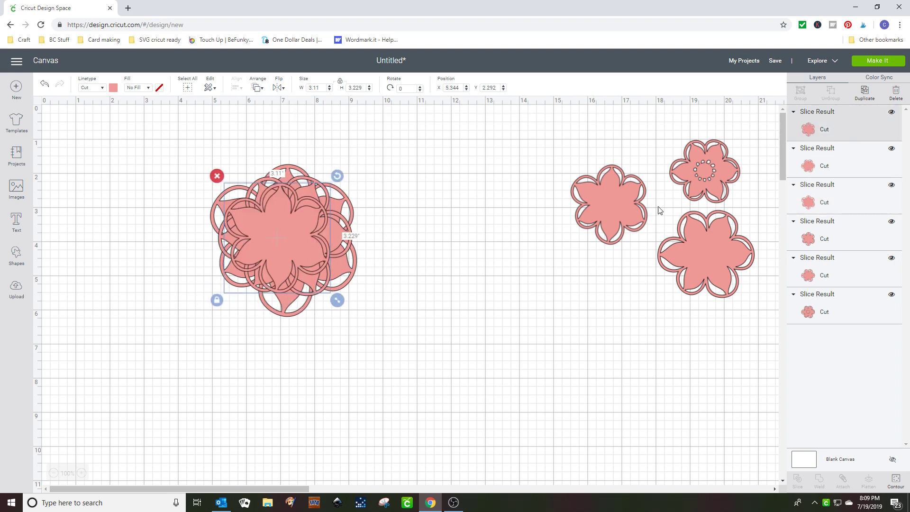
{"action": "left_click_drag", "start_coordinate": [689, 237], "coordinate": [285, 199]}
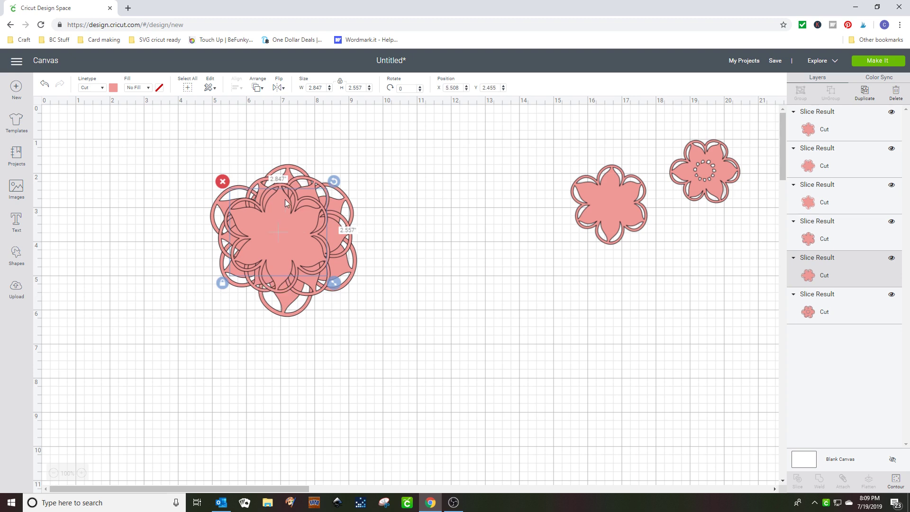
{"action": "left_click", "coordinate": [258, 88]}
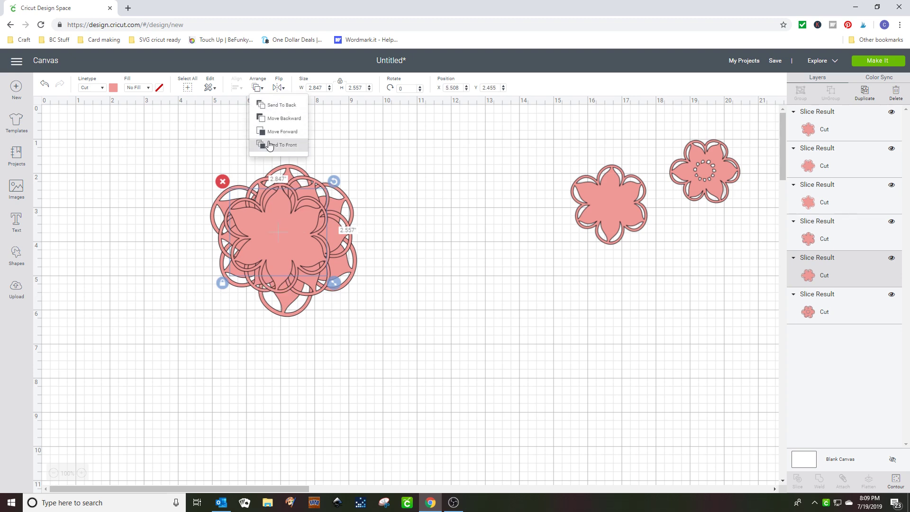
{"action": "left_click", "coordinate": [269, 145]}
Stack the 2.247-inch-wide flower at about X 6.03, Y 2.47 and the dotted-center flower at X 6.42, Y 2.77, sending each to the front.
{"action": "left_click_drag", "start_coordinate": [616, 207], "coordinate": [289, 232]}
{"action": "left_click", "coordinate": [258, 89]}
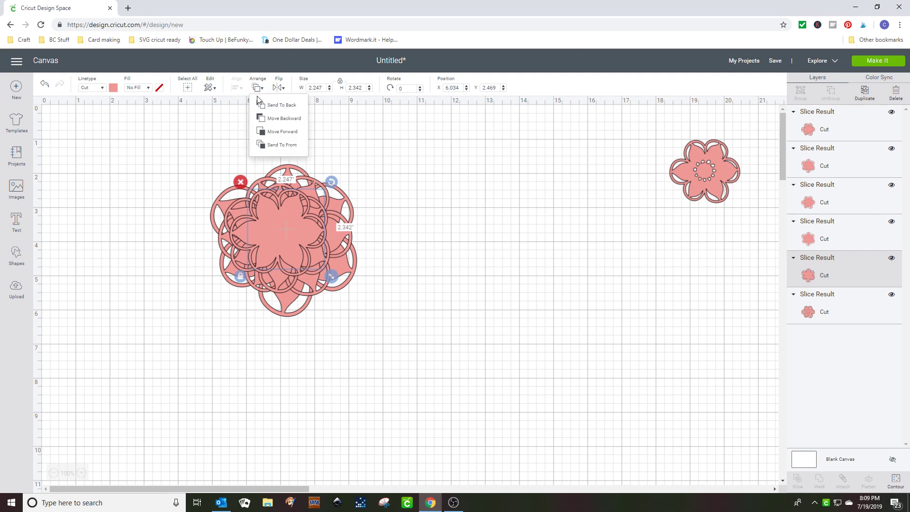
{"action": "left_click", "coordinate": [266, 145]}
{"action": "left_click_drag", "start_coordinate": [667, 187], "coordinate": [280, 229]}
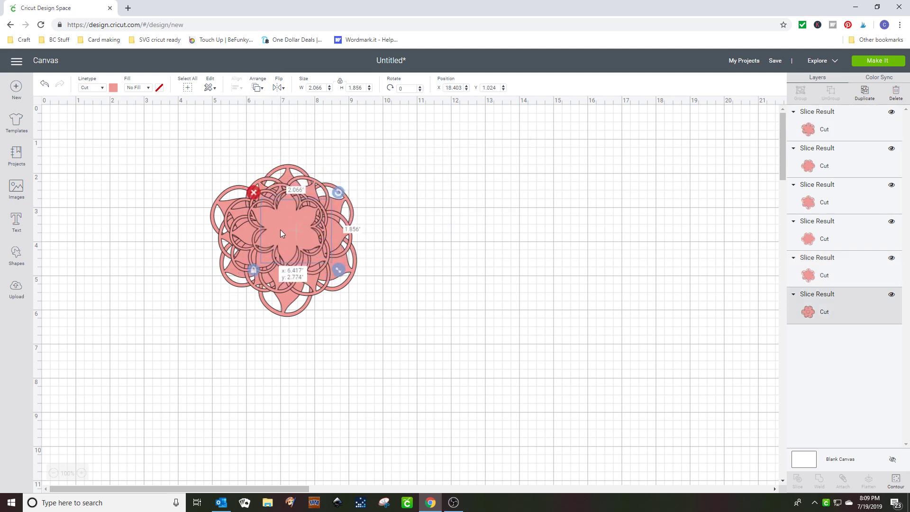
{"action": "left_click", "coordinate": [254, 89]}
{"action": "left_click", "coordinate": [266, 144]}
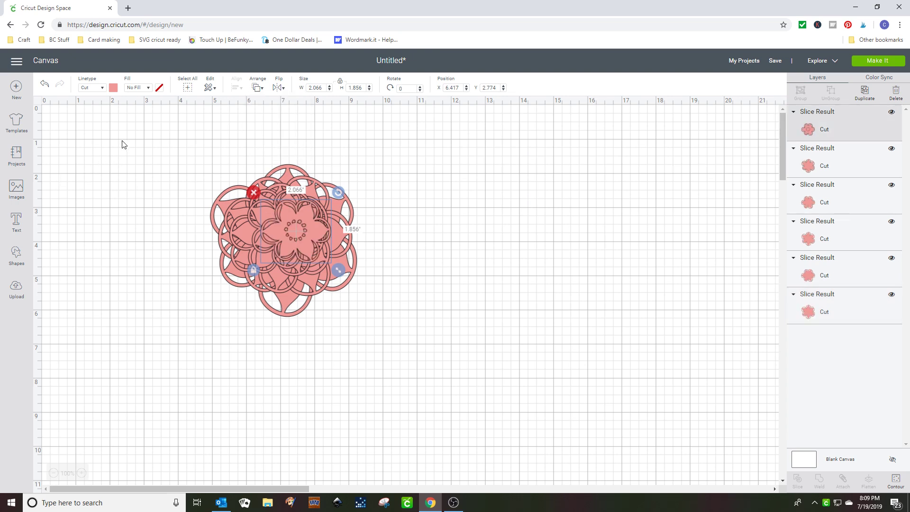
Center all six stacked flower layers on one another.
{"action": "left_click_drag", "start_coordinate": [152, 137], "coordinate": [406, 353]}
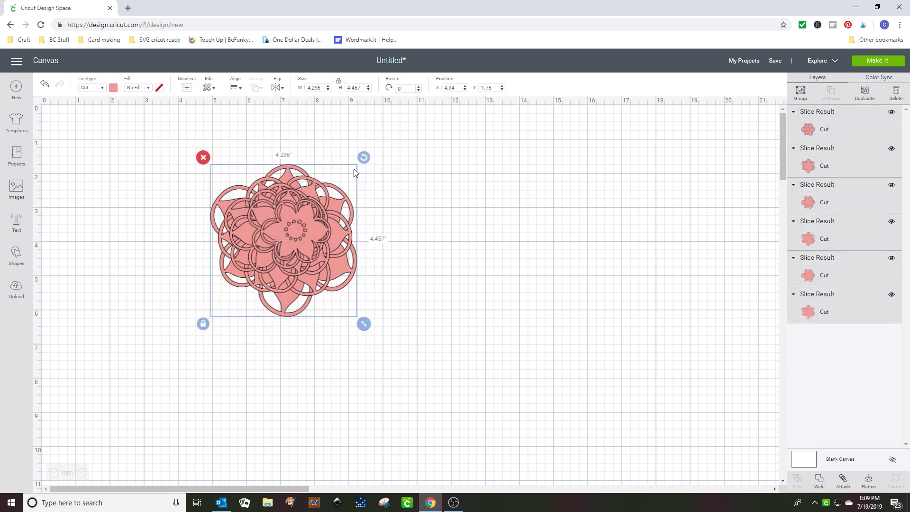
{"action": "left_click", "coordinate": [234, 89]}
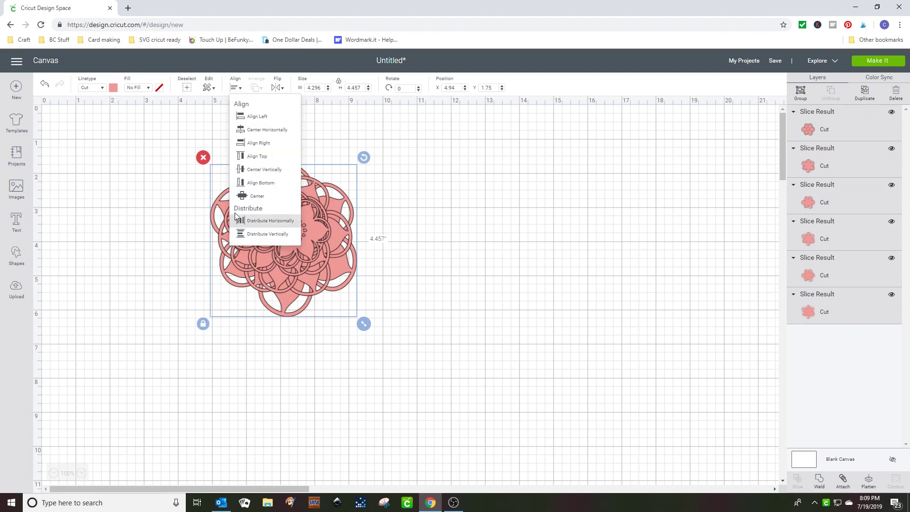
{"action": "left_click", "coordinate": [241, 196]}
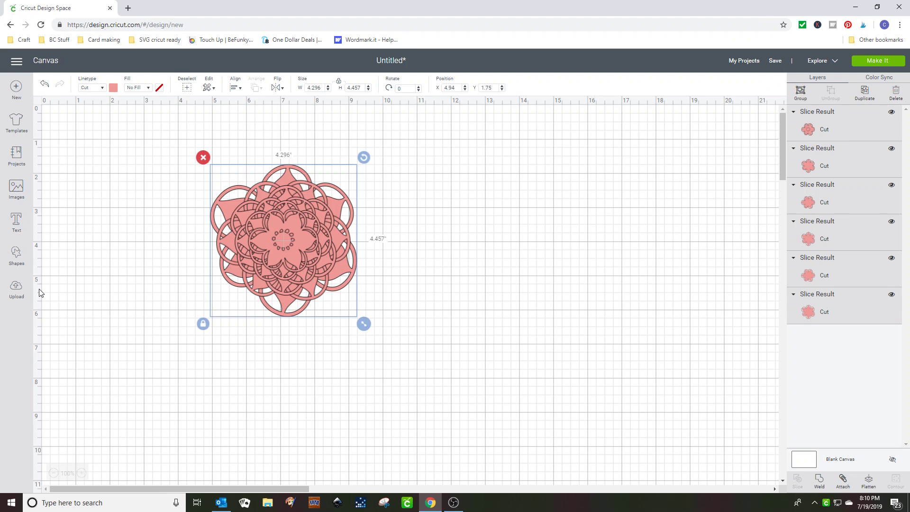
Add a text line below the flower with the Creative Fabrica product link for the 3D layered flowers SVG bundle.
{"action": "left_click", "coordinate": [17, 222]}
{"action": "type", "text": "https://www.creativefabrica.com/product/3d-layered-flowers-svg-bundle/ref/175935/"}
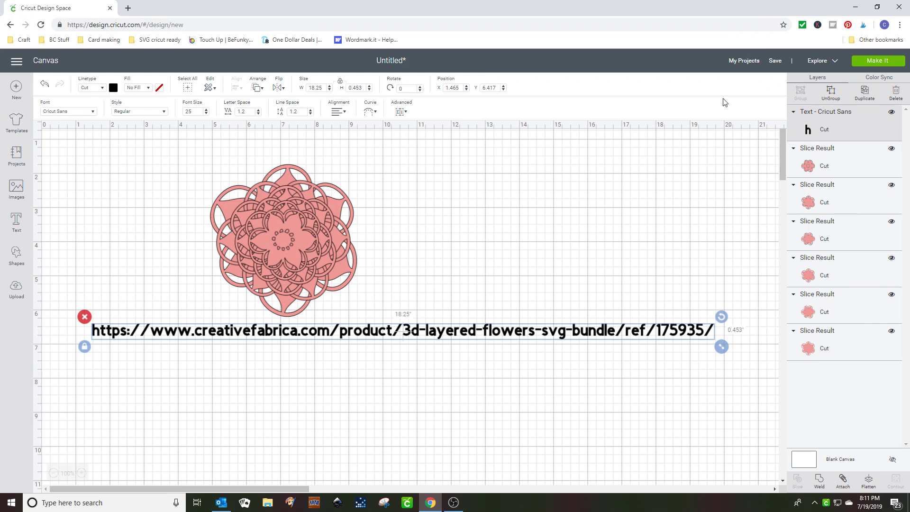
Open the saved project 3 D Flowers from creative Fabrica and view its whole set of flowers at 50% zoom.
{"action": "left_click", "coordinate": [742, 62]}
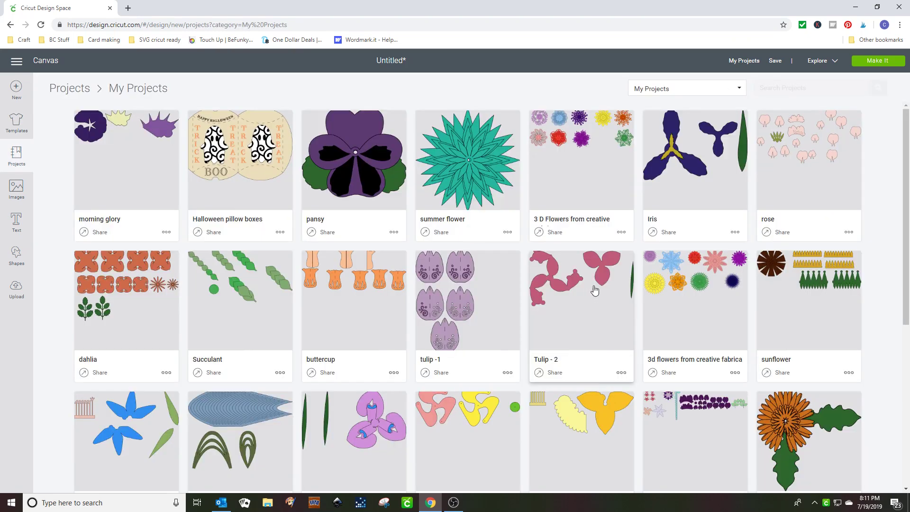
{"action": "left_click", "coordinate": [581, 126]}
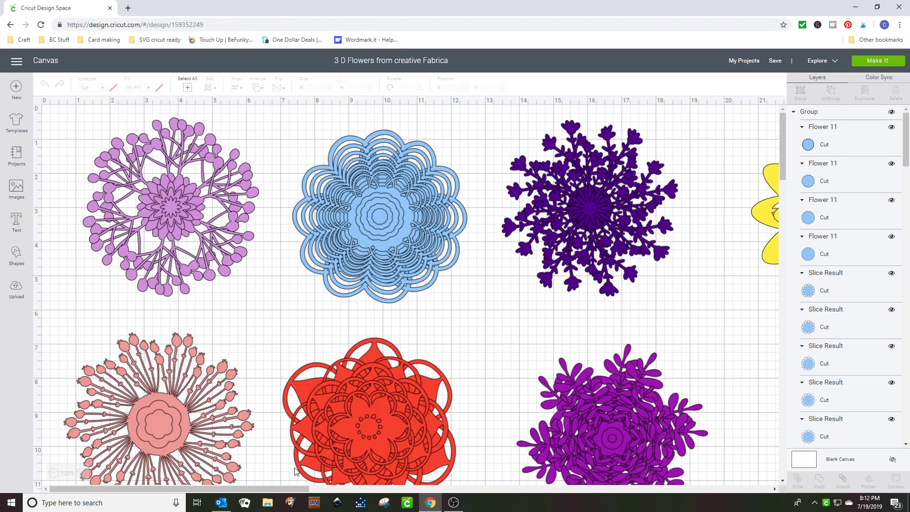
{"action": "left_click", "coordinate": [54, 473]}
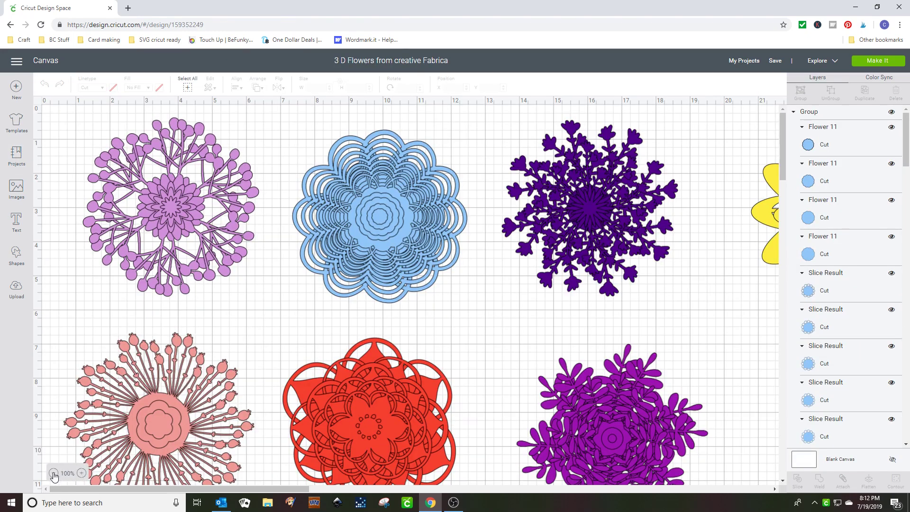
{"action": "left_click", "coordinate": [54, 473]}
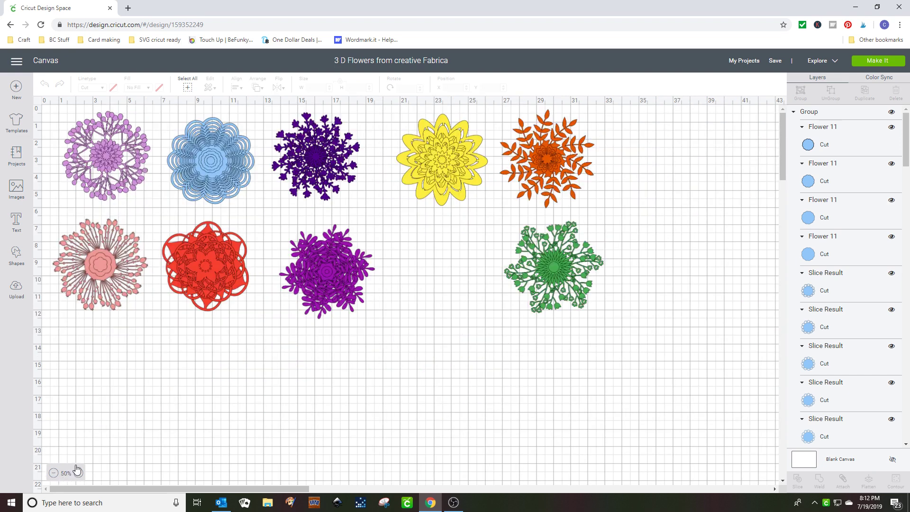